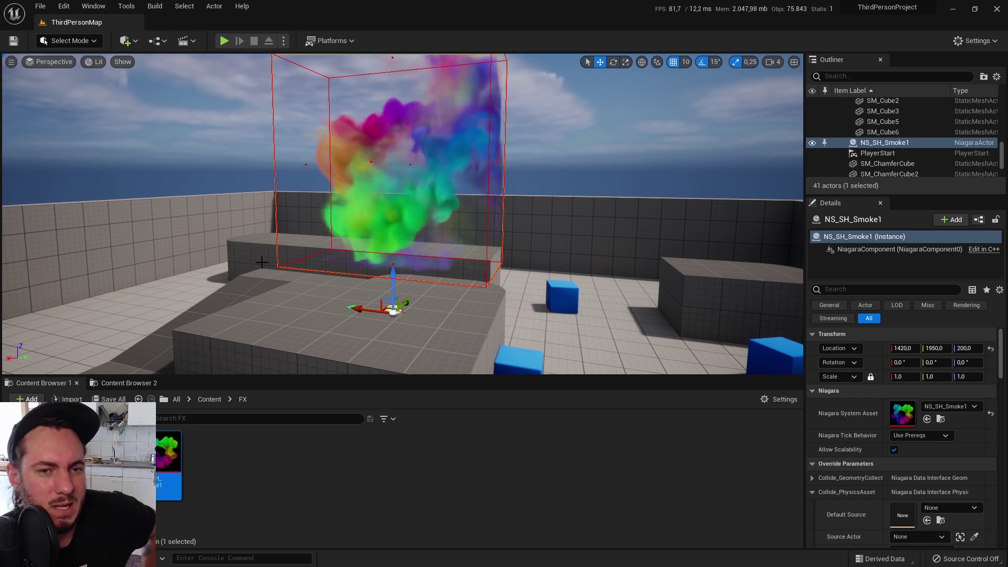
Look up the NiagaraFluids plugin in the plugin browser to check whether it is enabled.
right_click_drag(402, 213, 403, 178)
key("w")
right_click_drag(330, 267, 336, 271)
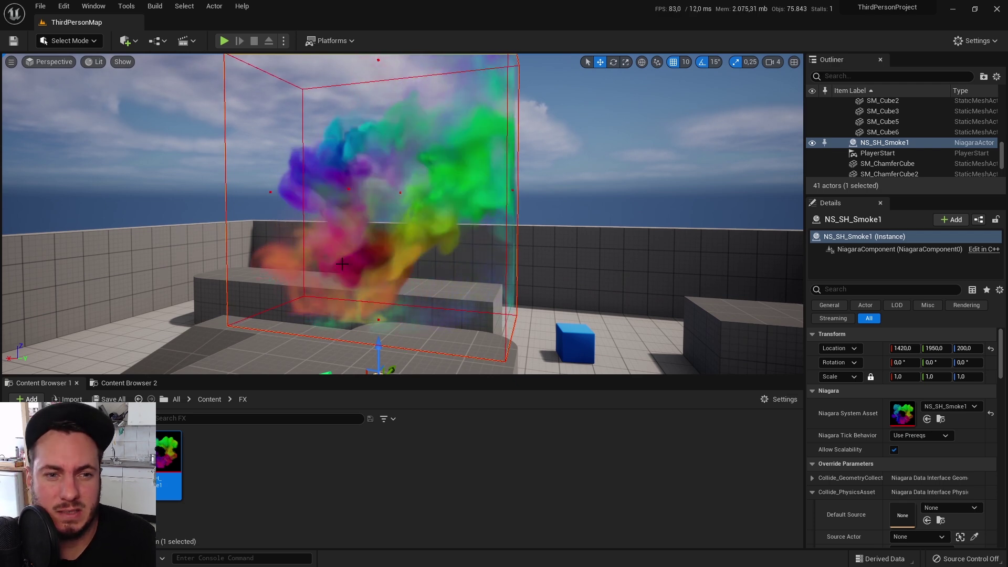
left_click(62, 7)
left_click(128, 177)
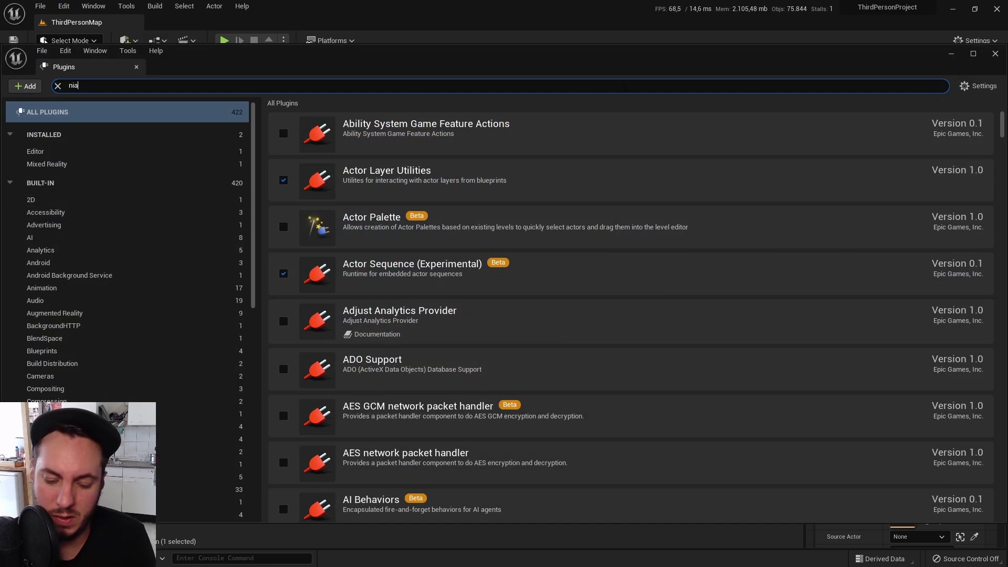
type("niagara flui")
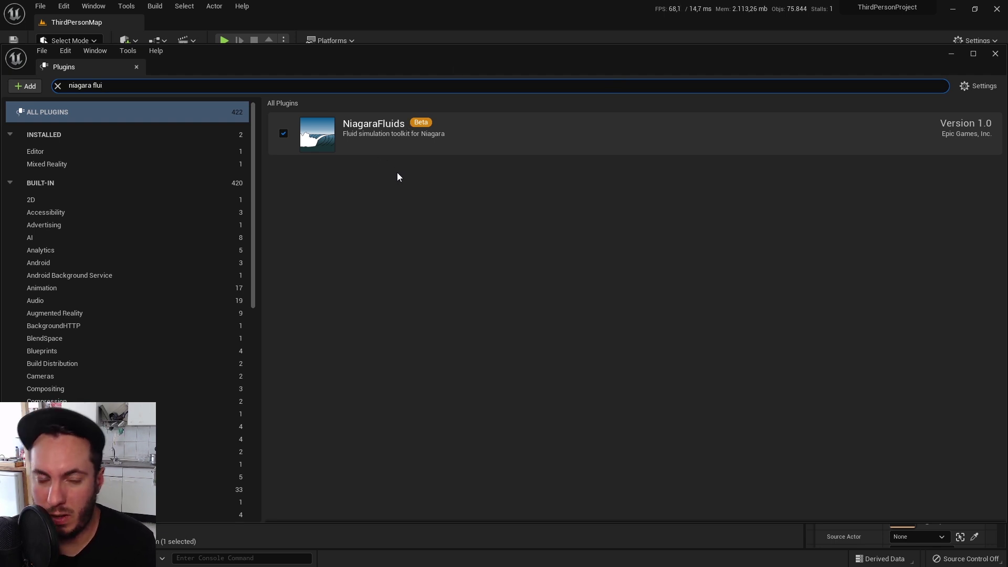
left_click(996, 54)
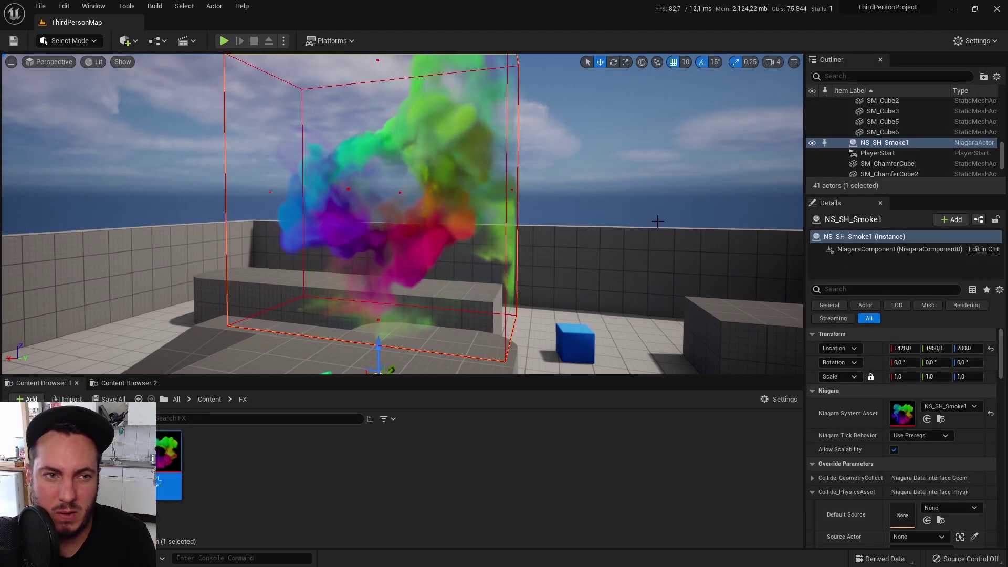
Delete the NS_SH_Smoke1 actor from the level.
key("s")
right_click_drag(675, 260, 682, 289)
scroll(384, 244, "up", 3)
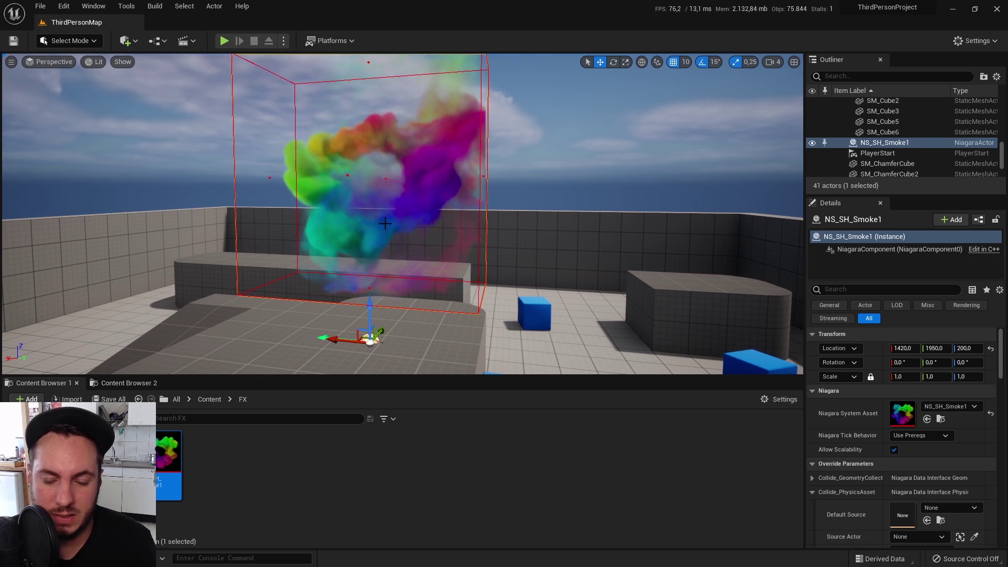
key("Delete")
scroll(384, 210, "up", 3)
key("s")
right_click_drag(436, 200, 420, 278)
key("w")
Start a new template-based Niagara System in the FX content folder.
left_click(251, 497)
right_click(220, 461)
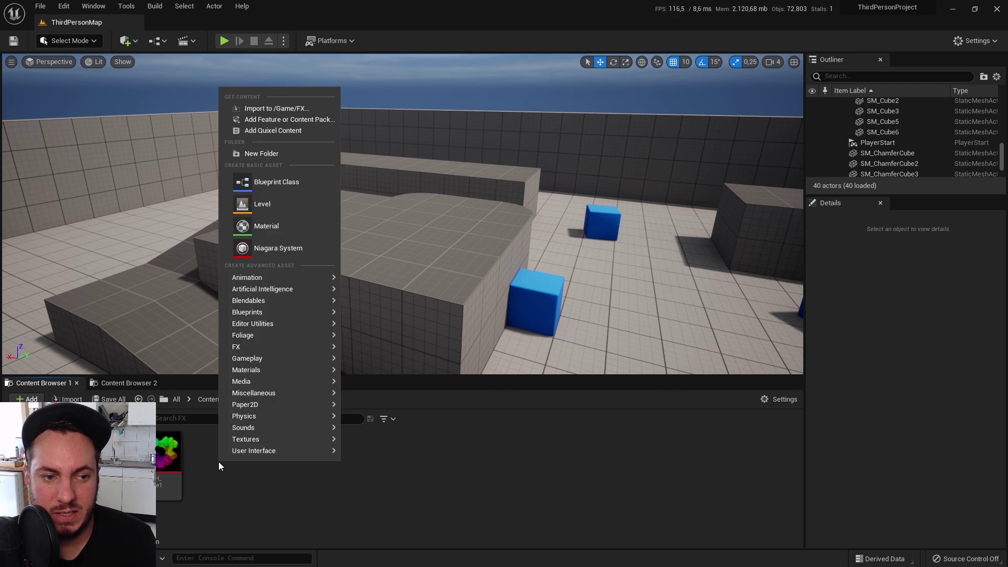
mouse_move(291, 347)
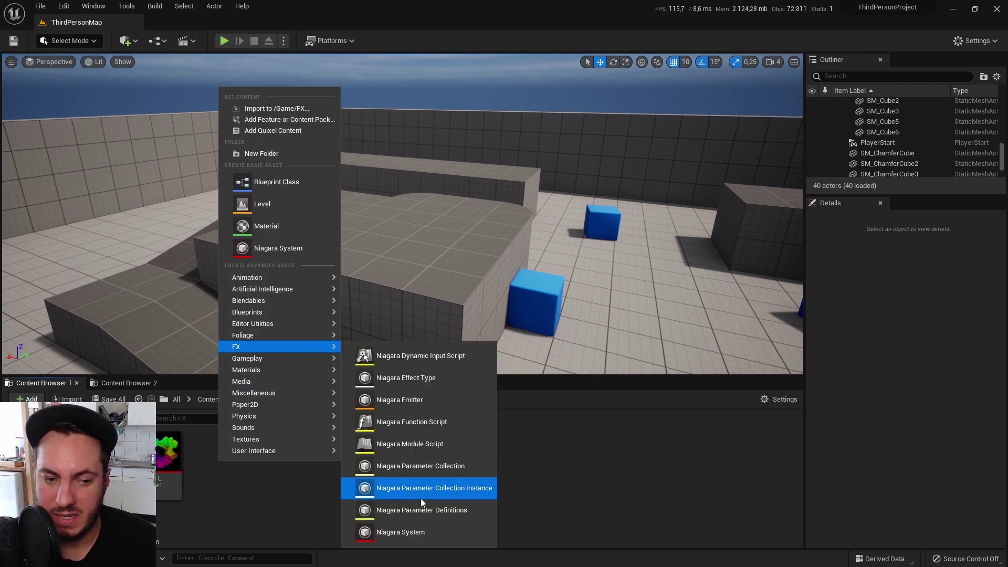
left_click(450, 537)
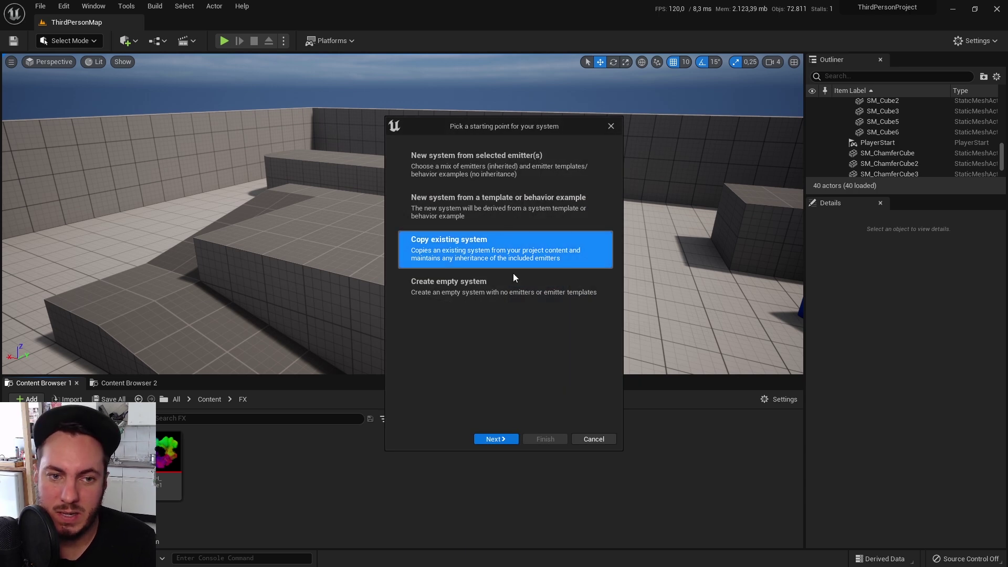
left_click(494, 439)
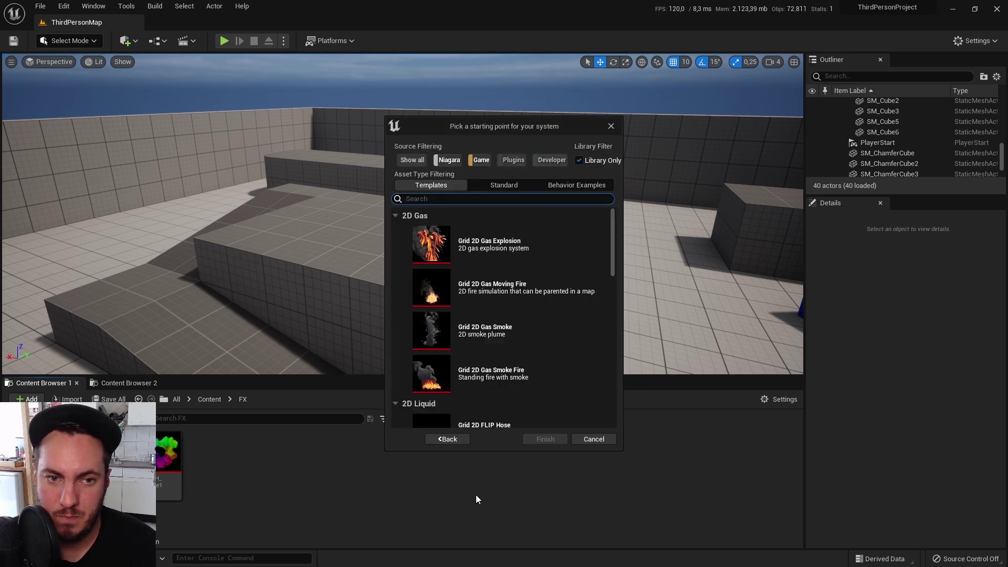
Create the system from the Grid 3D Gas Colored Smoke template and name it NS_SH_Smoke2.
scroll(559, 328, "down", 5)
scroll(524, 270, "down", 2)
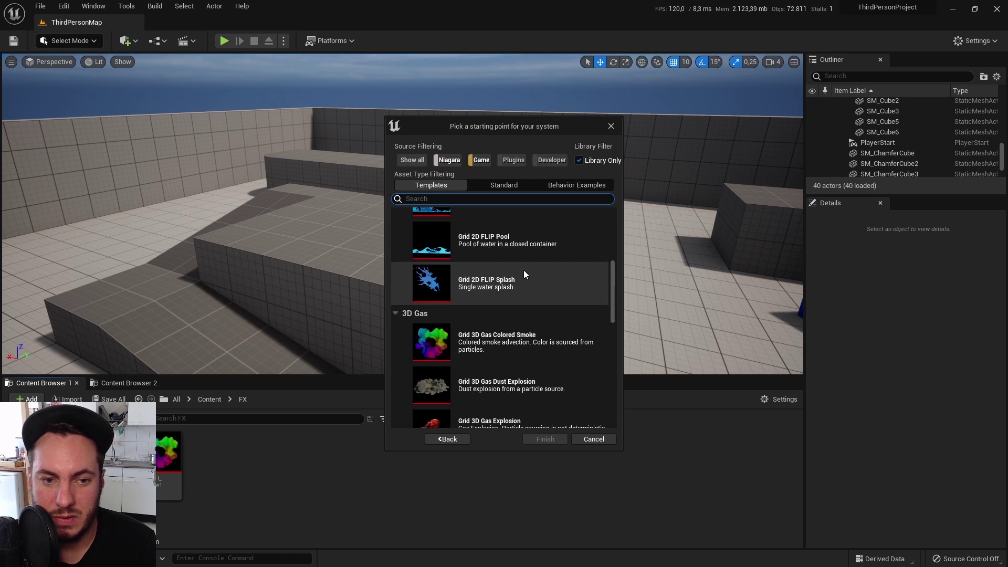
left_click(532, 341)
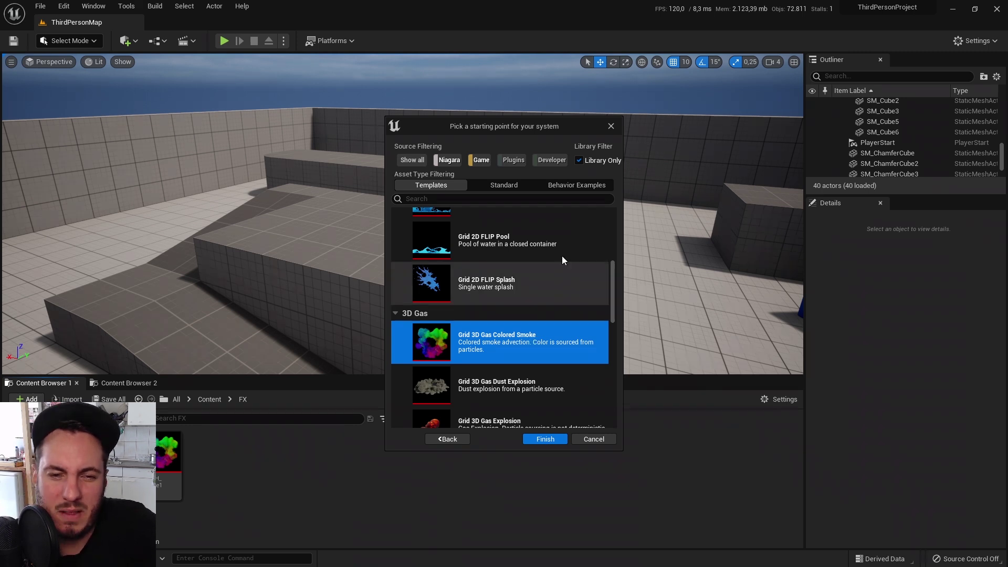
left_click_drag(612, 297, 609, 307)
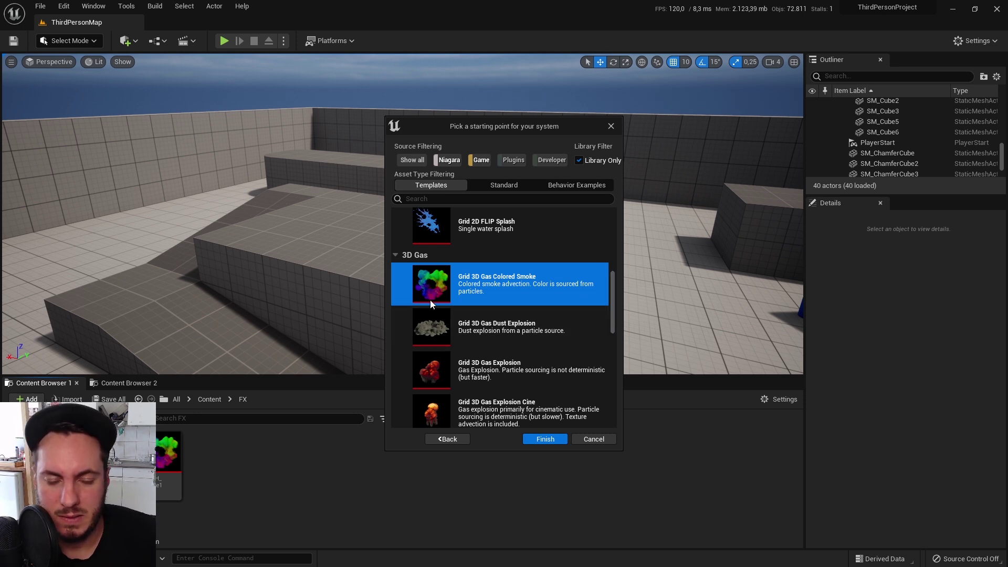
left_click(544, 439)
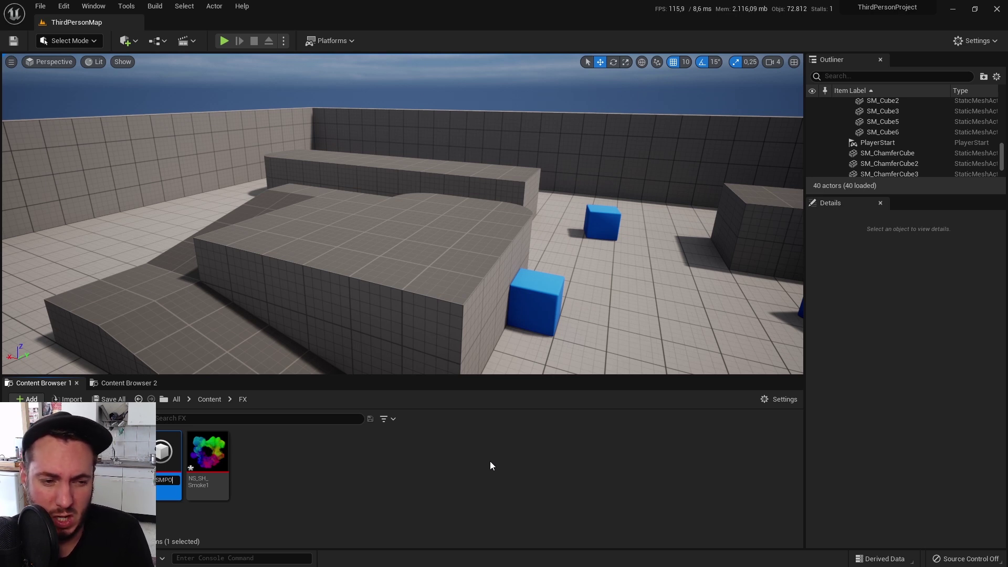
key("Return")
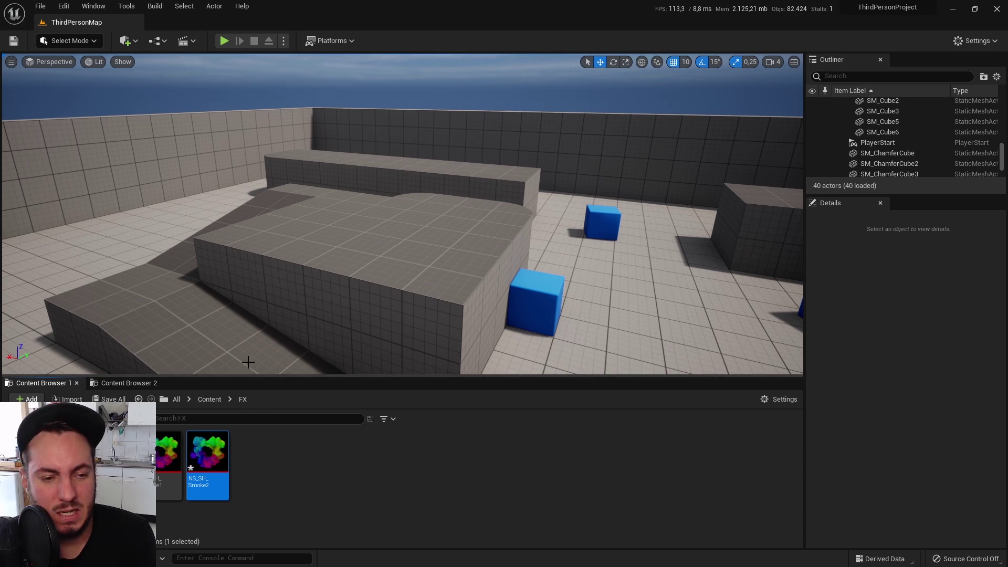
Place the NS_SH_Smoke2 system in the level on top of the large grey platform.
right_click_drag(403, 214, 366, 240)
left_click_drag(217, 463, 432, 222)
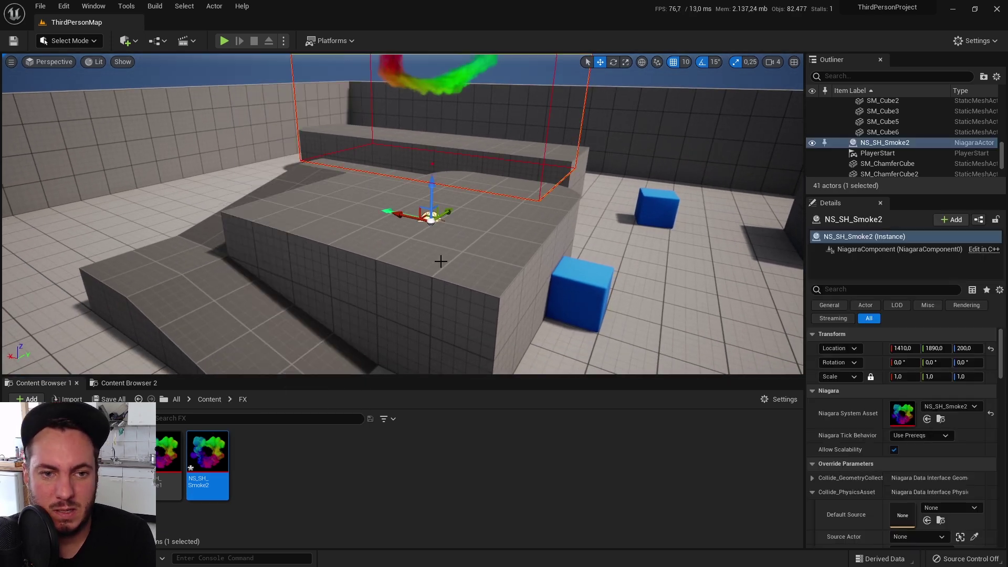
right_click_drag(430, 259, 436, 226)
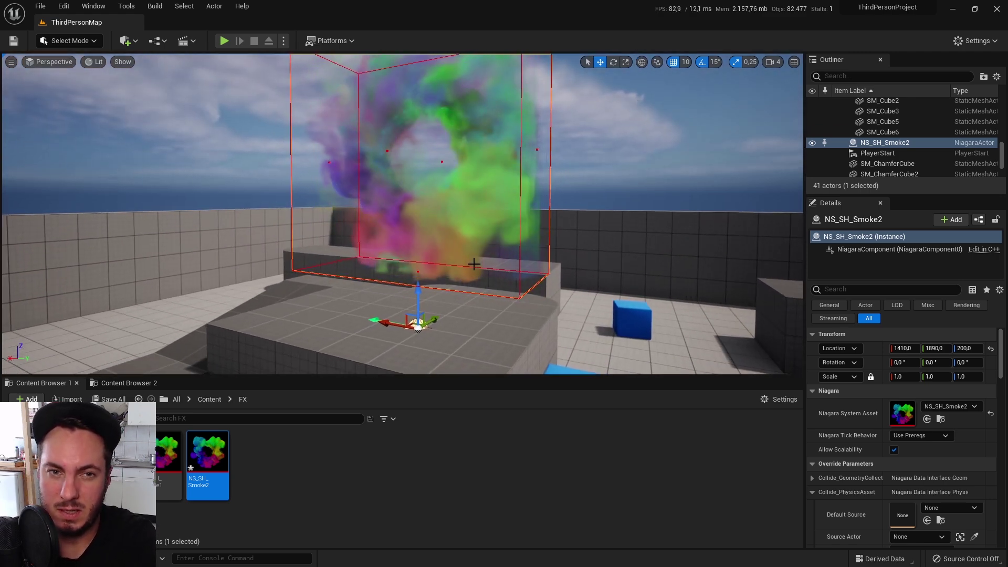
right_click_drag(423, 263, 443, 310)
Make the level viewport immersive and arrange it side by side with the NS_SH_Smoke2 Niagara editor window.
key("F11")
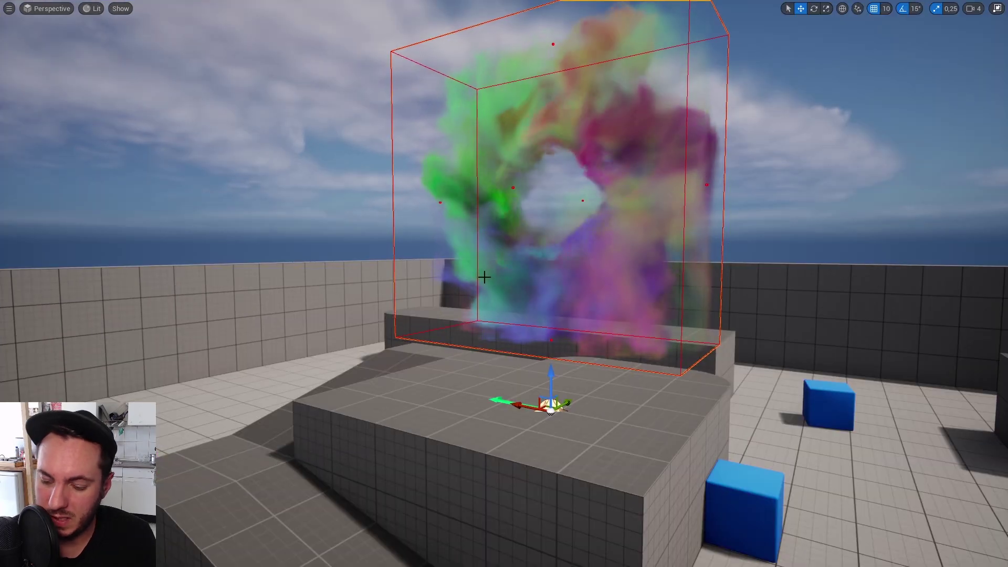
key("super+Left")
key("w")
right_click_drag(272, 337, 284, 362)
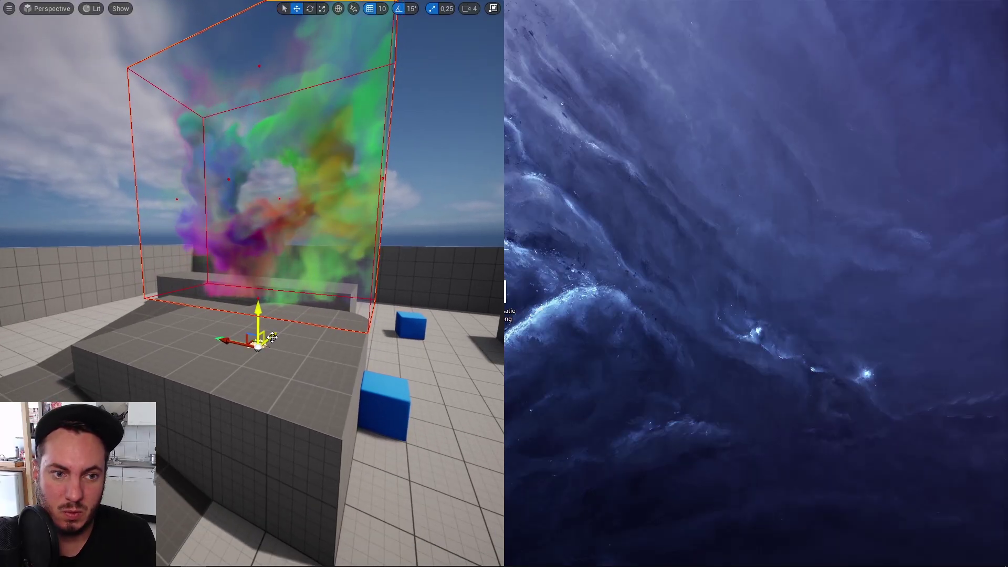
left_click_drag(1007, 136, 429, 98)
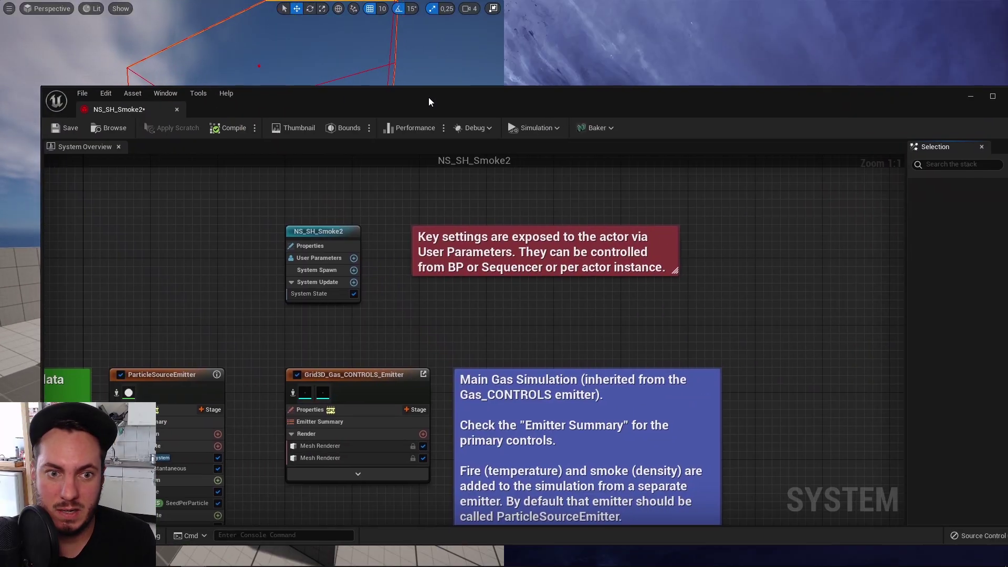
key("super+Right")
scroll(645, 177, "down", 3)
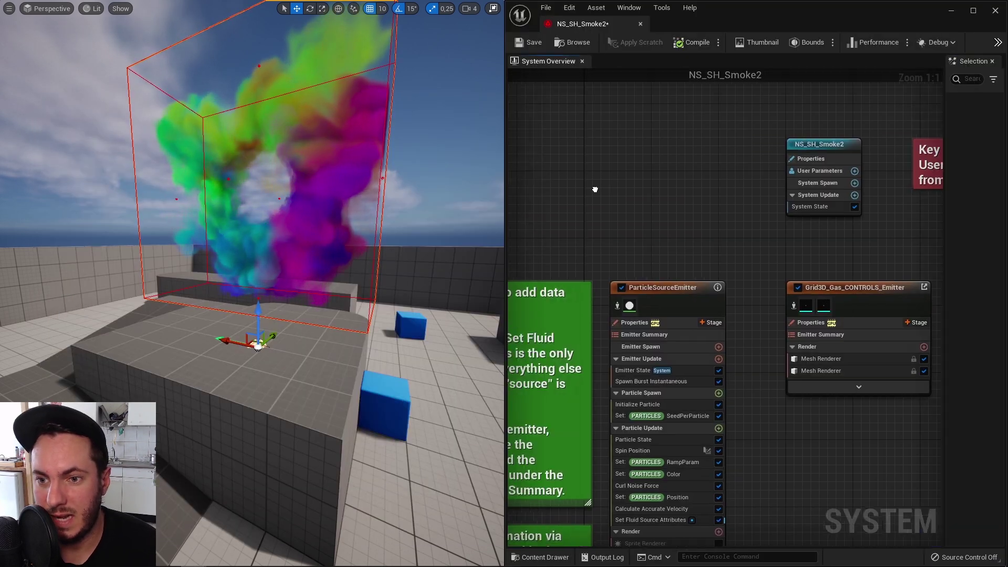
Expand the Grid3D_Gas_CONTROLS_Emitter module stack and examine it alongside the ParticleSourceEmitter.
right_click_drag(656, 160, 633, 139)
right_click_drag(743, 342, 757, 360)
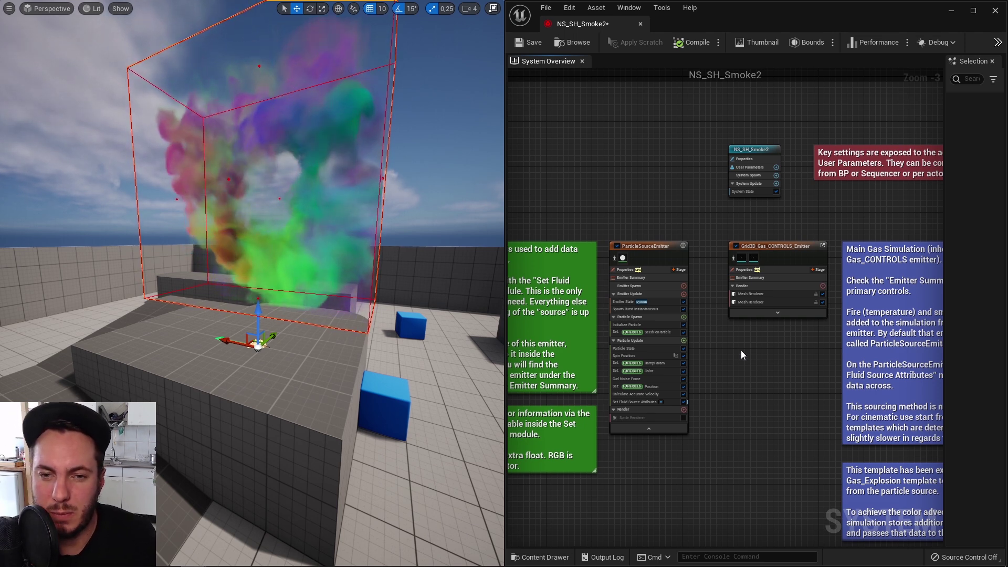
scroll(741, 351, "up", 3)
right_click_drag(694, 343, 693, 339)
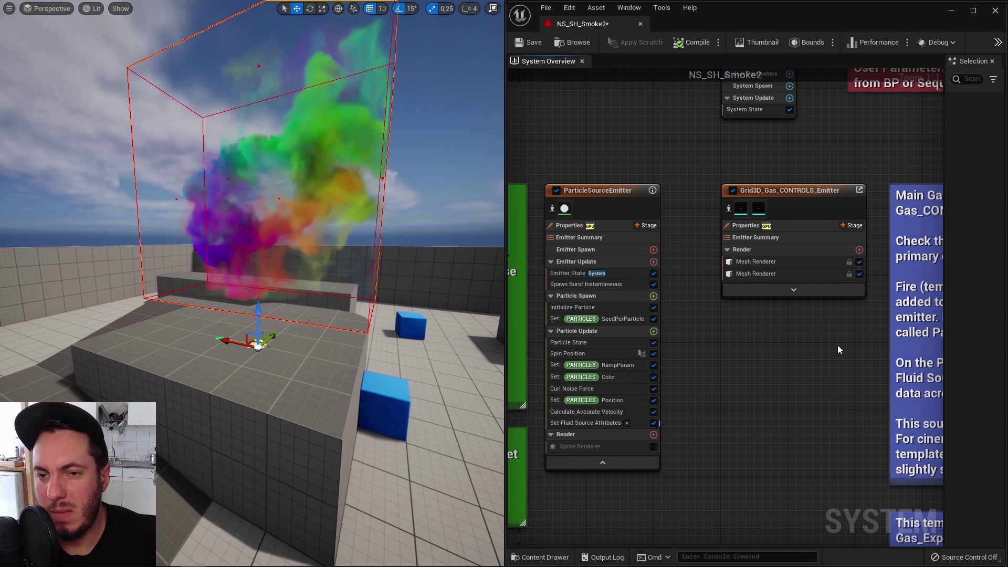
right_click_drag(837, 345, 819, 350)
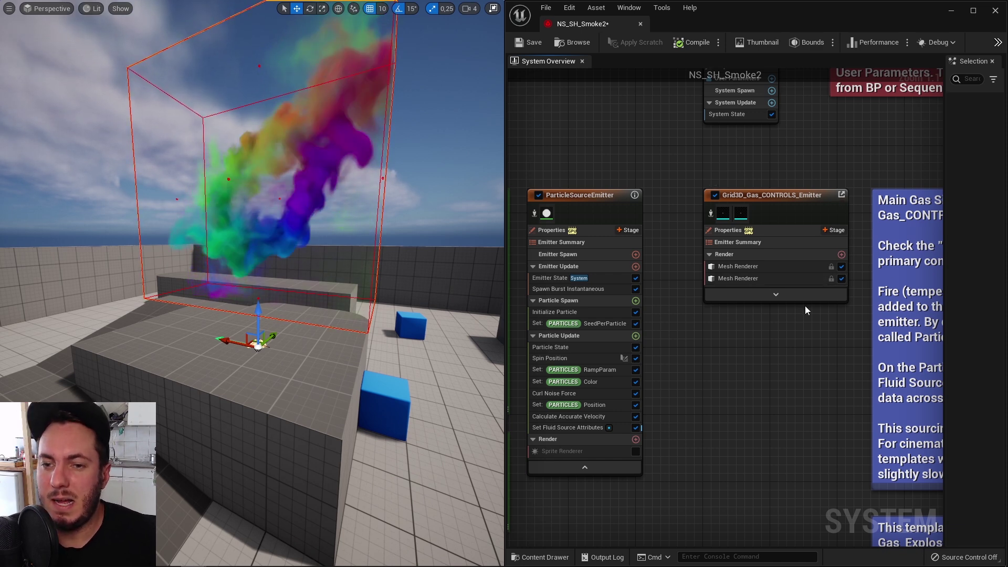
left_click(793, 292)
scroll(842, 313, "down", 1)
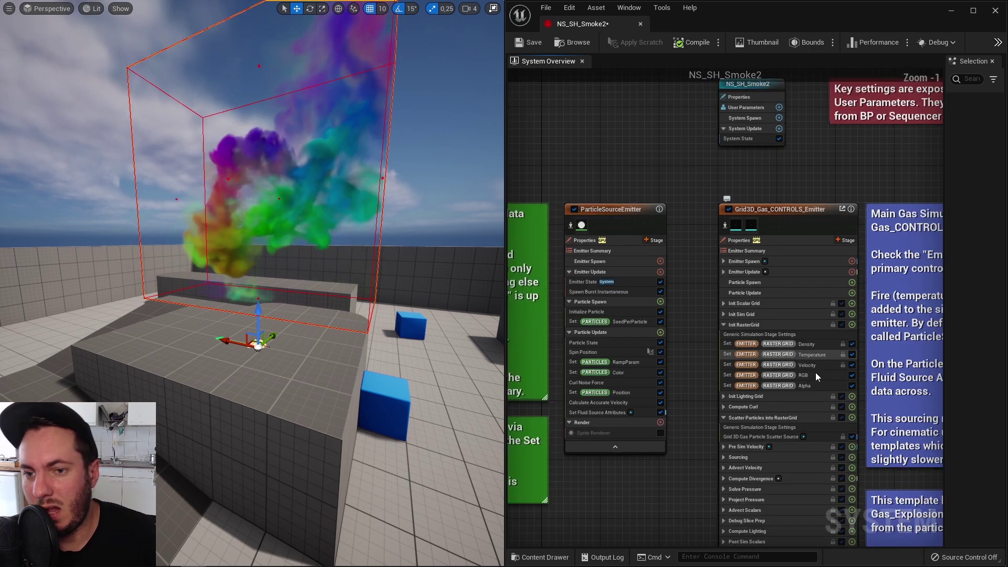
scroll(769, 194, "up", 1)
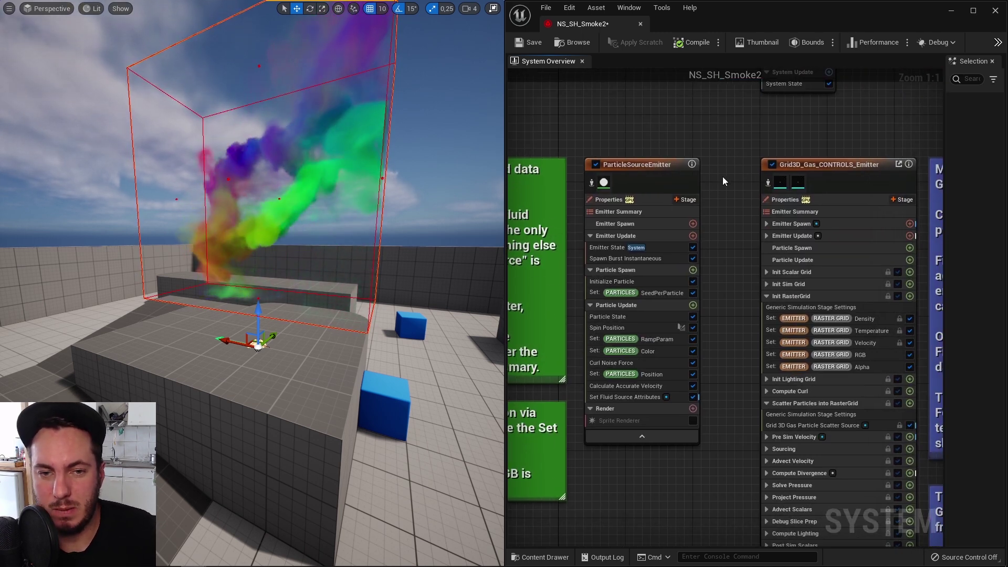
right_click_drag(711, 172, 720, 178)
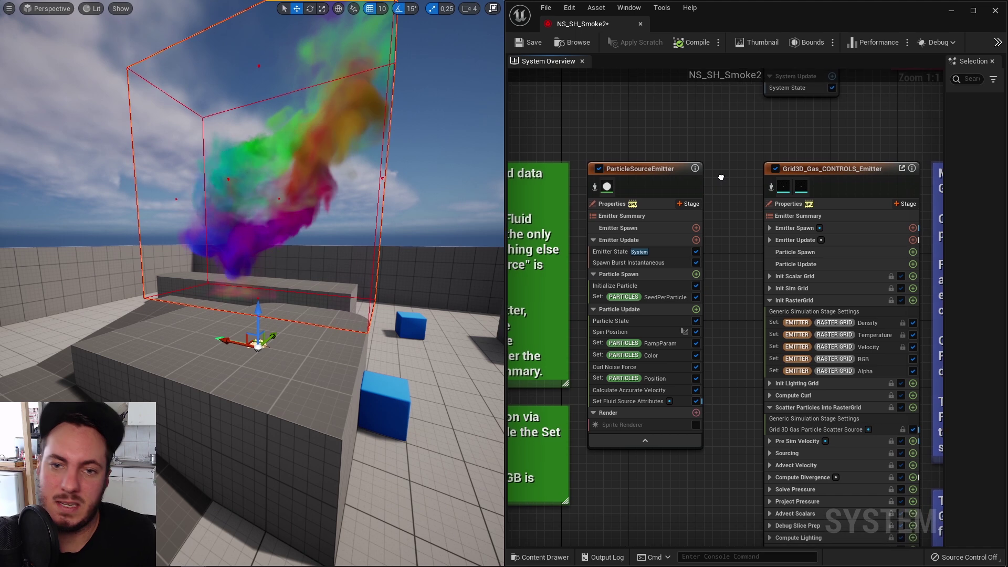
Enable the ParticleSourceEmitter's Sprite Renderer and disable the Grid3D_Gas_CONTROLS_Emitter to view only the source particles.
right_click_drag(774, 253, 738, 253)
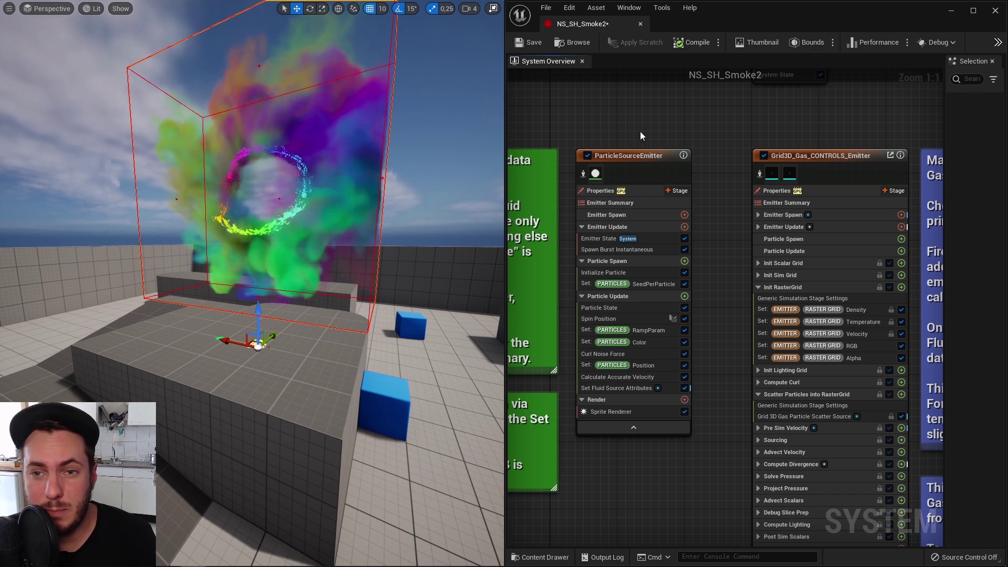
left_click(764, 155)
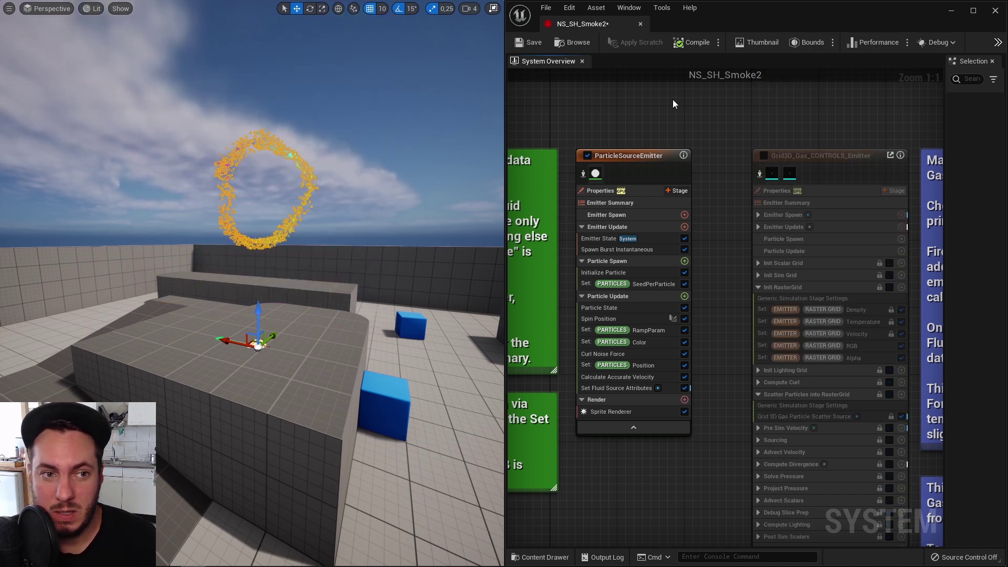
left_click(314, 367)
key("Escape")
key("w")
right_click_drag(315, 367, 303, 350)
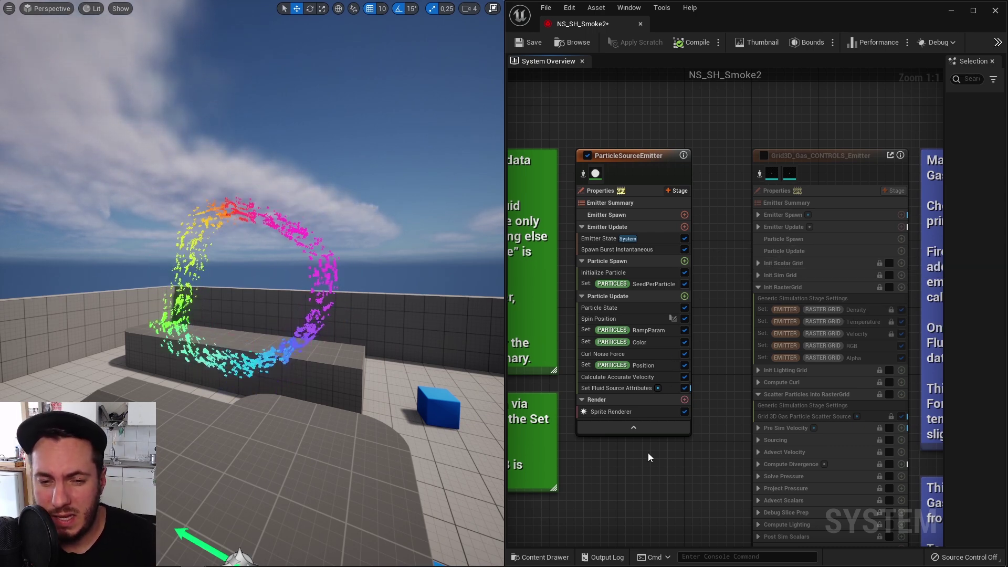
Open the Set Fluid Source Attributes module of the ParticleSourceEmitter, widen its details area, and examine its parameters.
left_click(617, 390)
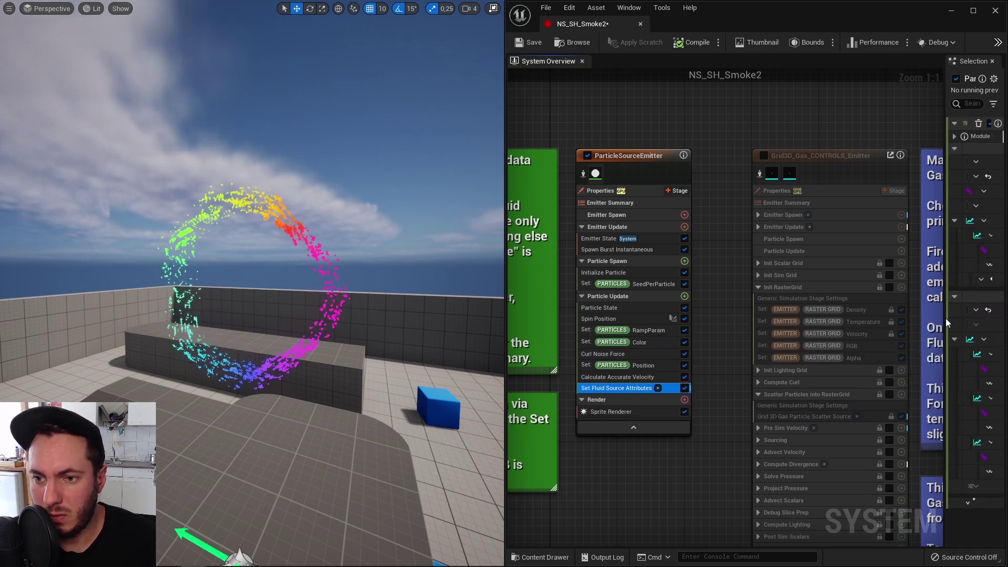
left_click_drag(946, 318, 765, 199)
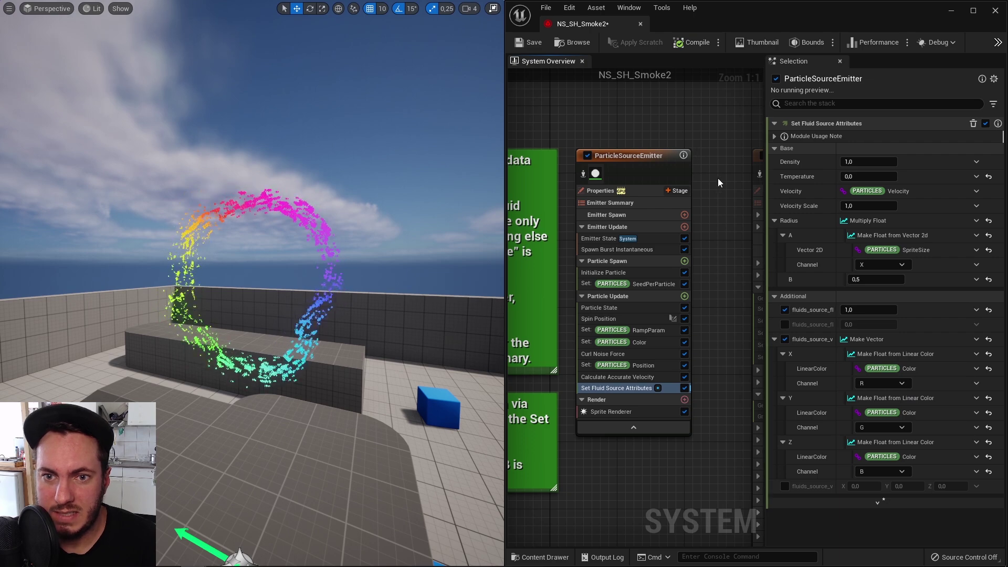
right_click_drag(719, 183, 674, 168)
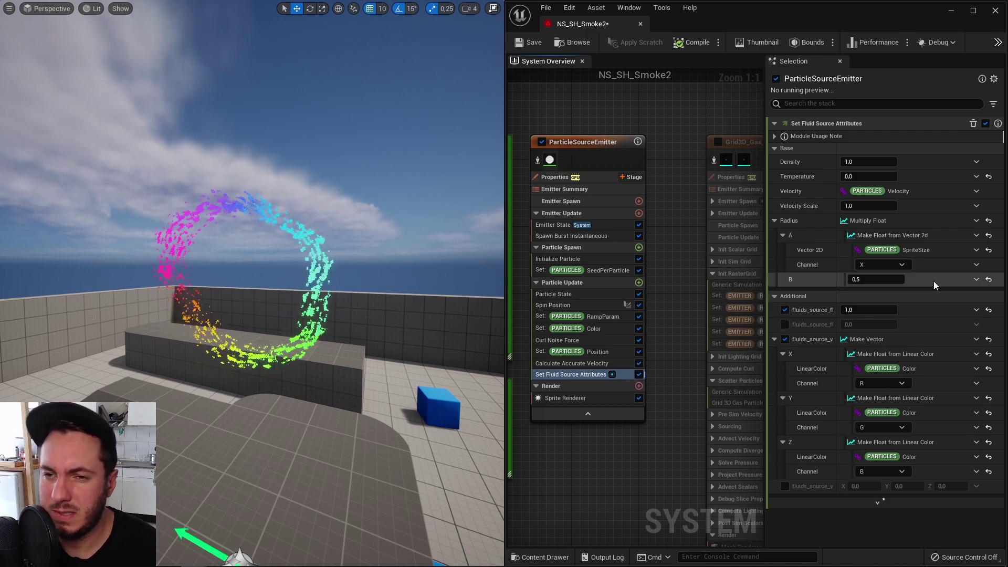
mouse_move(938, 206)
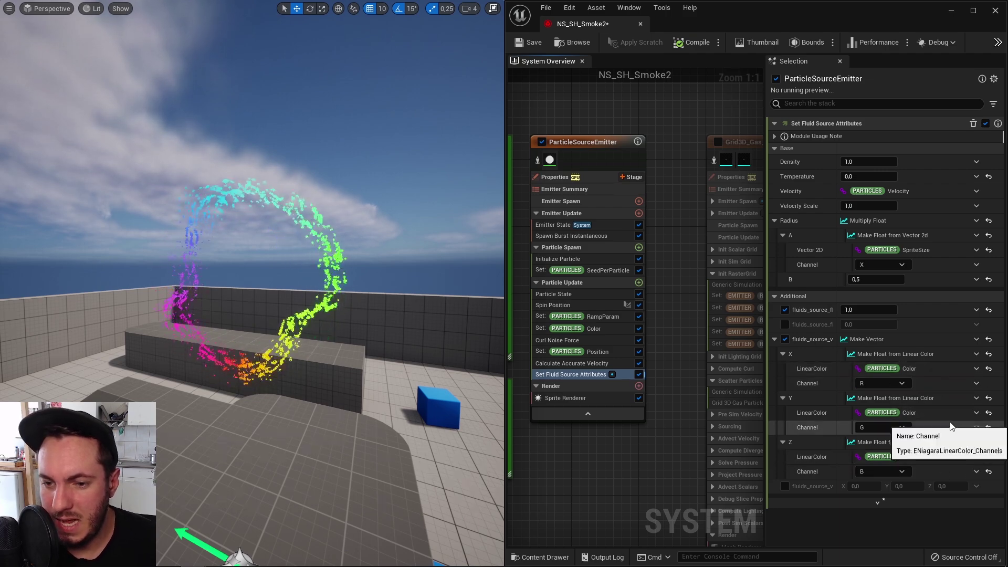
Re-enable the Grid3D_Gas_CONTROLS_Emitter and undo the removal of the smoke actor from the level.
right_click_drag(666, 447, 591, 446)
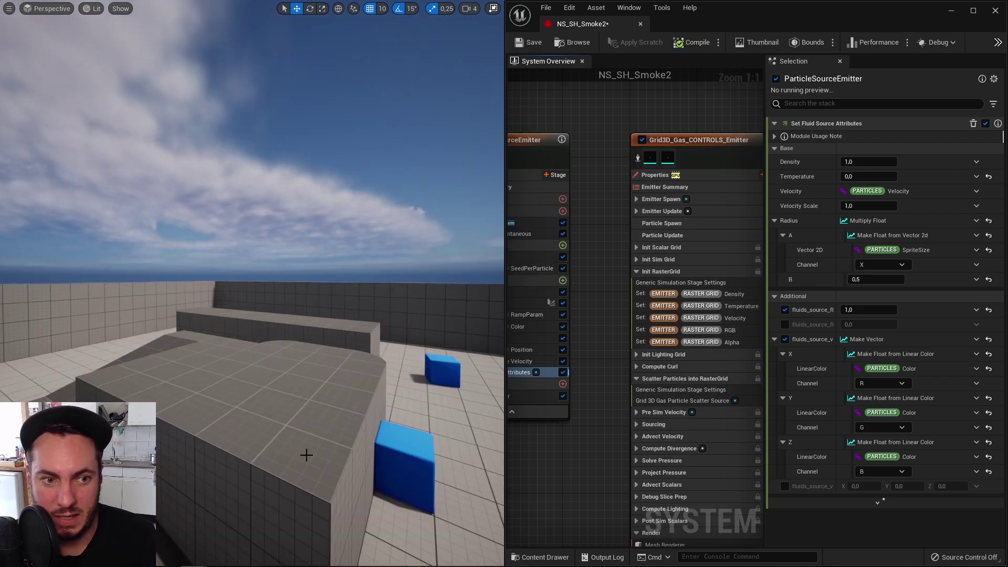
key("ctrl+z")
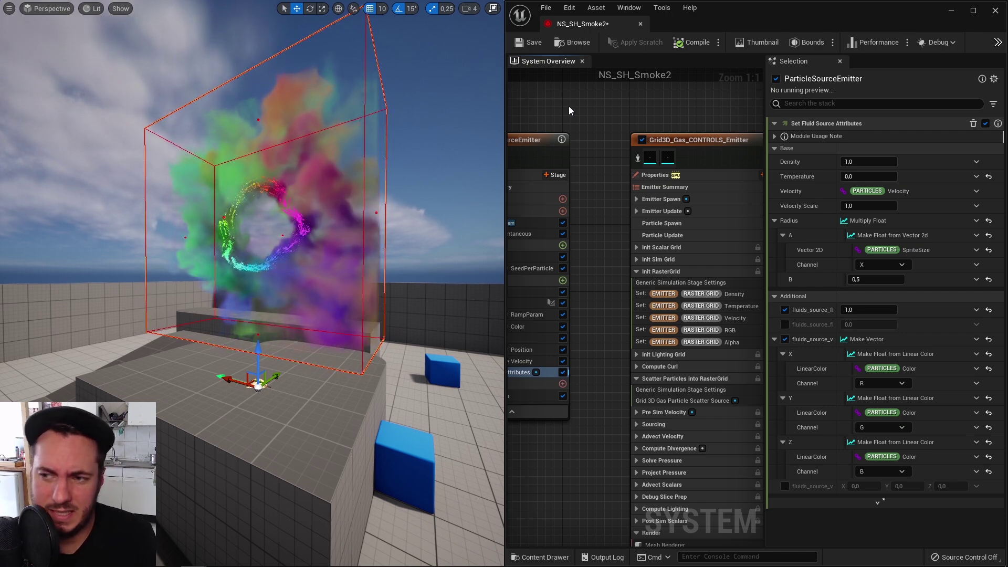
Disable the Sprite Renderer of the ParticleSourceEmitter so only the gas simulation is displayed.
right_click_drag(327, 273, 315, 294)
right_click_drag(594, 449, 678, 423)
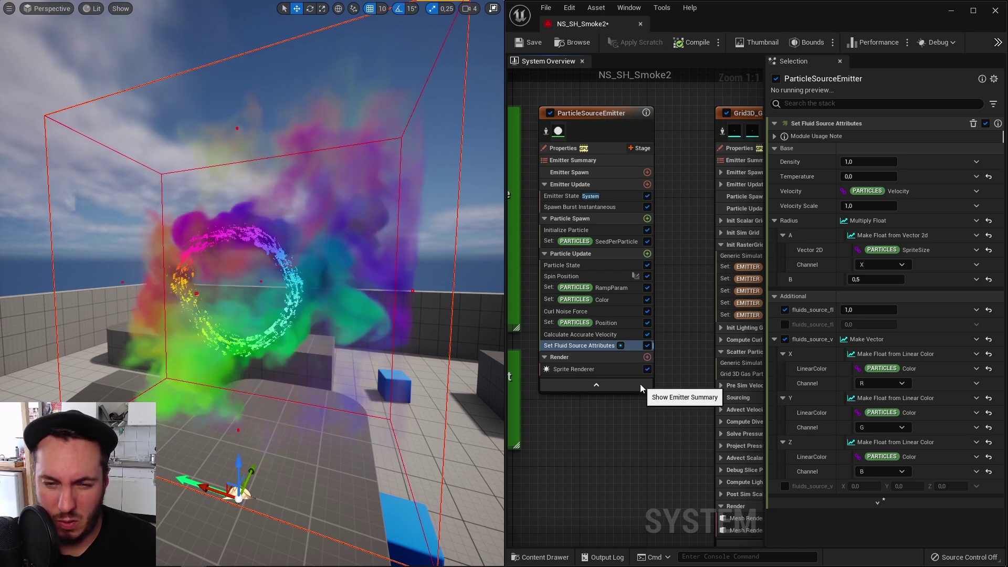
left_click(648, 369)
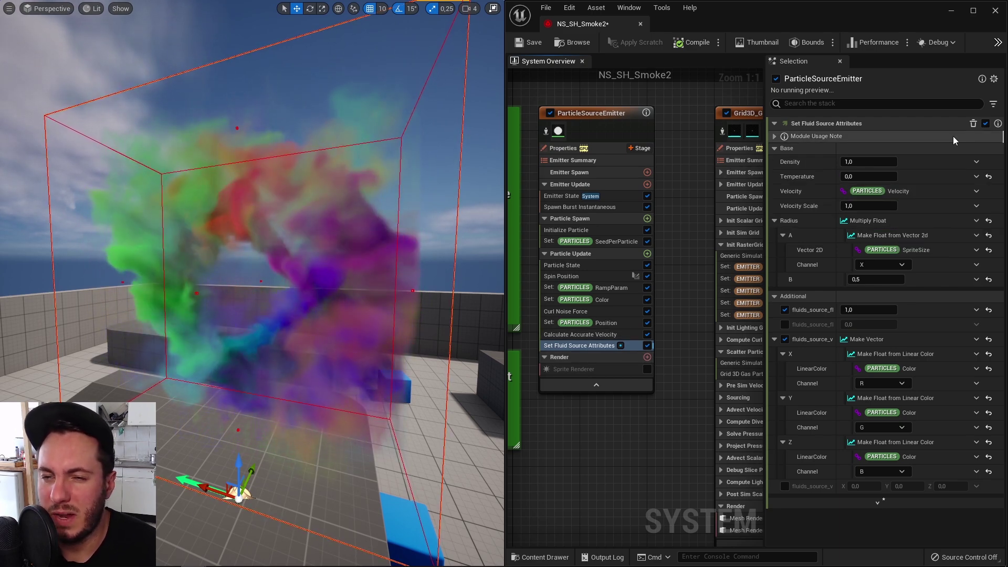
Test the fluid source Density at 0,1 and back at 1,0, finishing on 20,0.
left_click(893, 162)
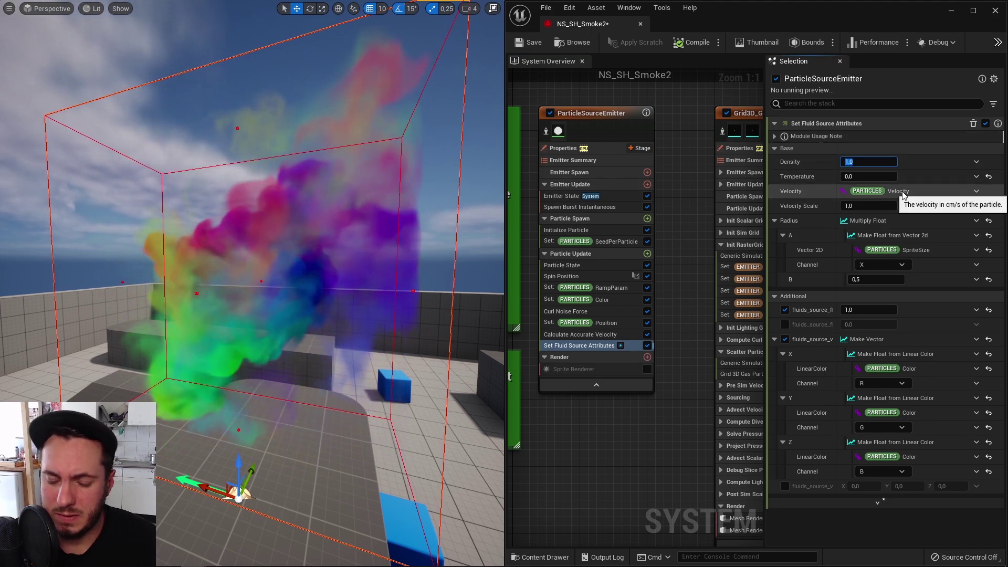
type("0,1")
key("Return")
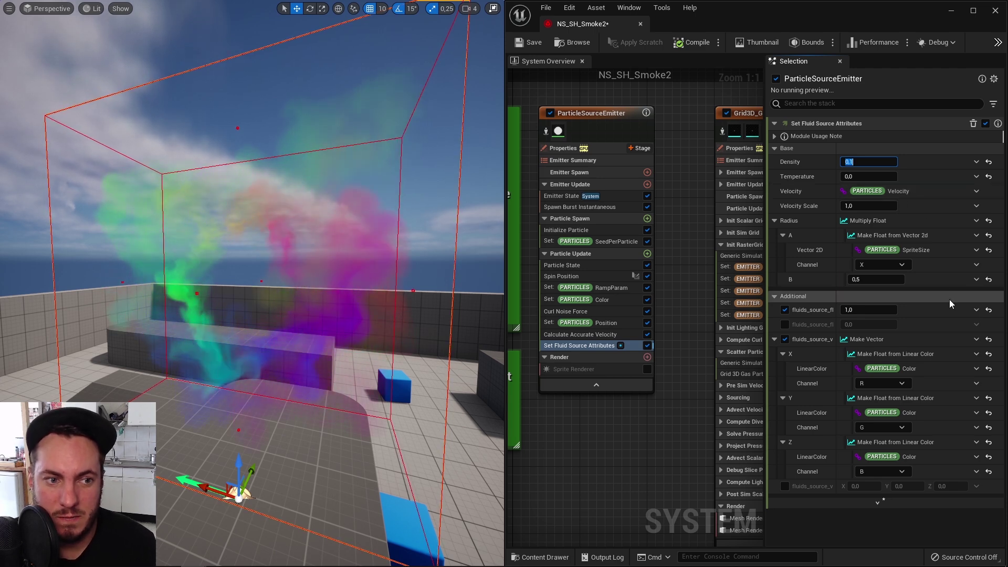
type("1,0")
key("Return")
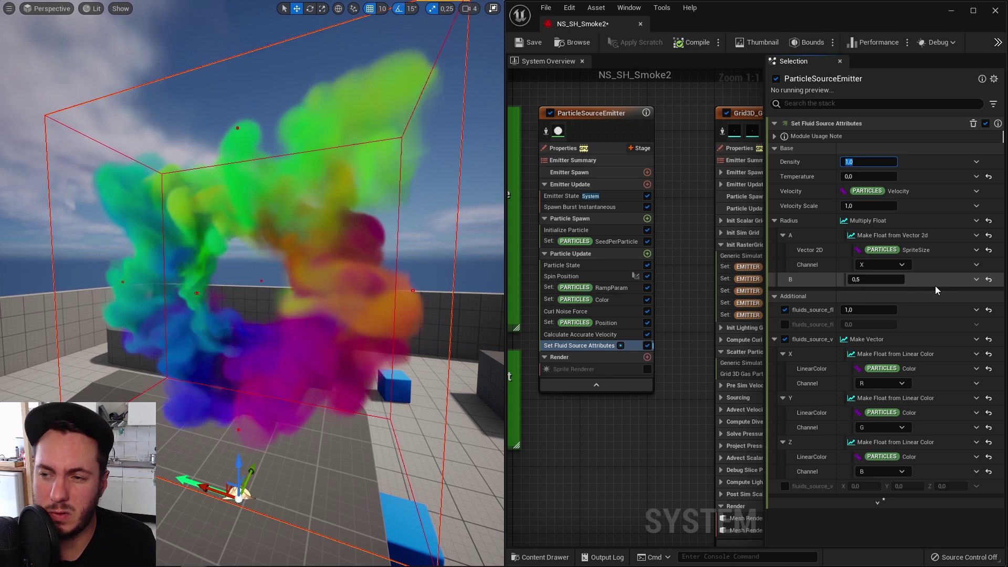
type("10")
key("Return")
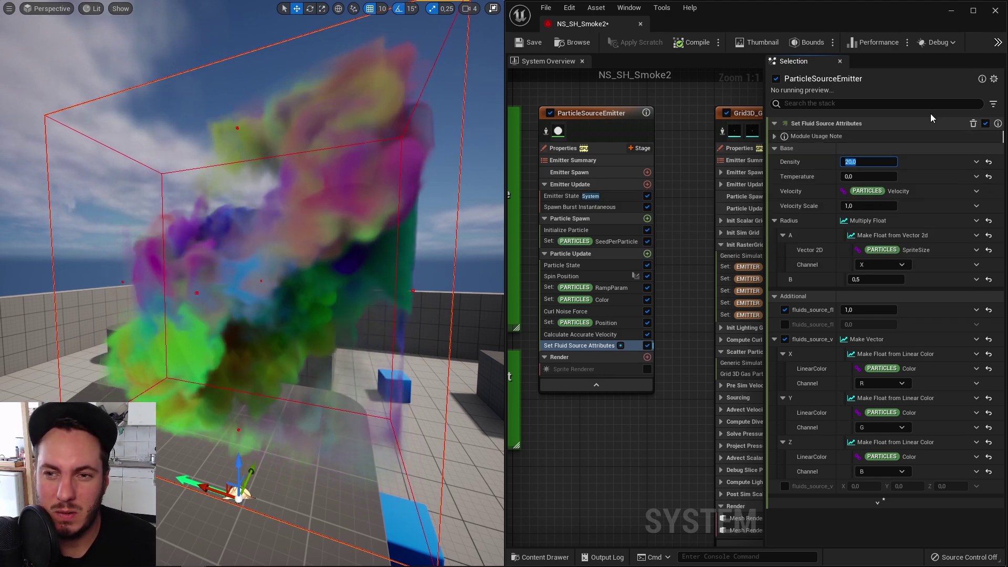
Set the fluid source Temperature to 1,0 and return its Density to 1,0.
left_click(862, 178)
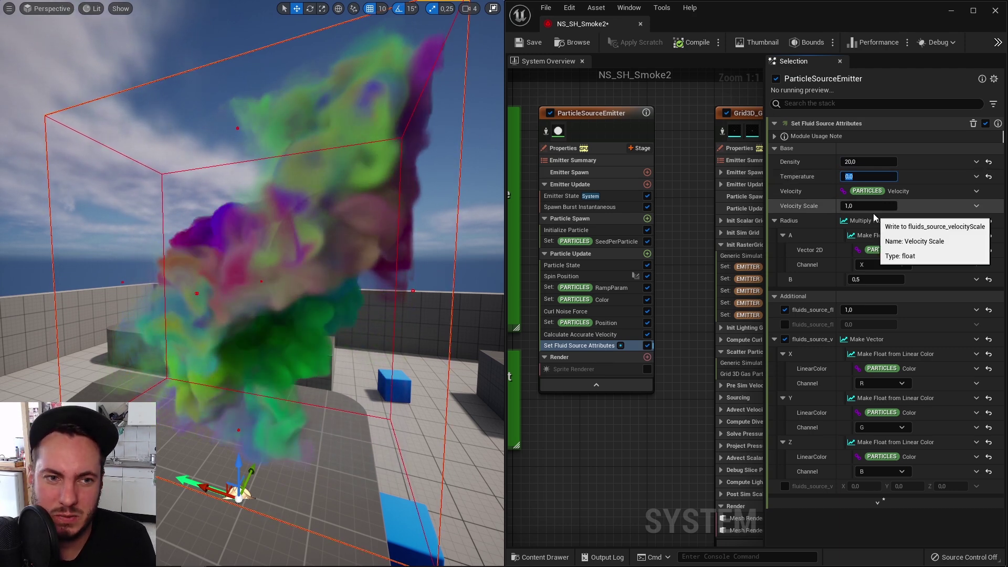
type("10")
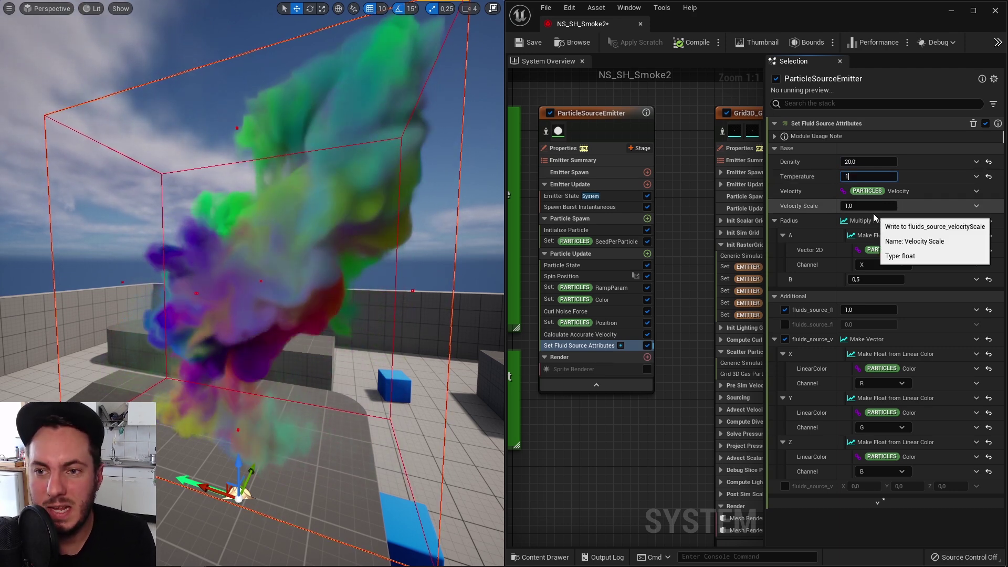
key("Return")
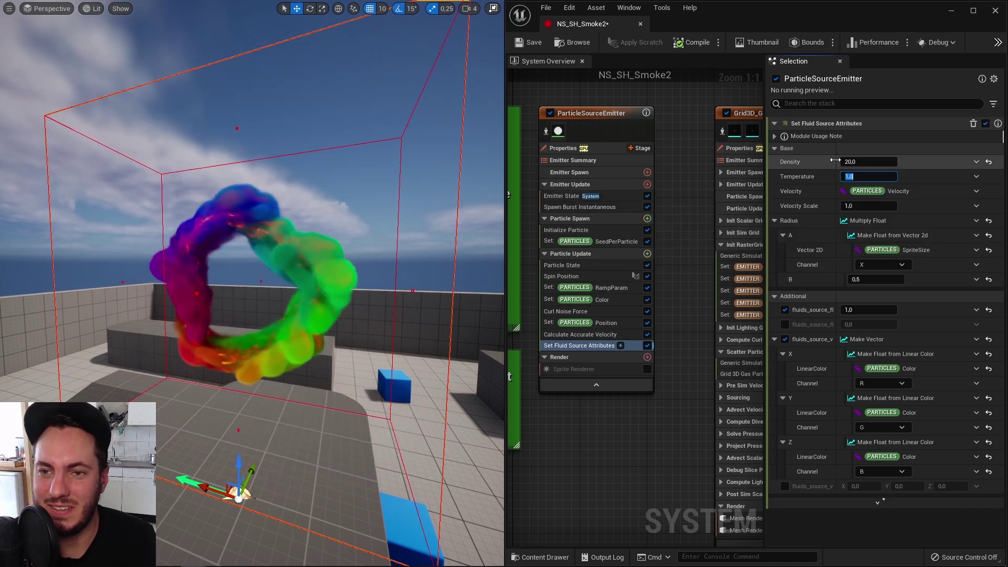
left_click(877, 165)
type("1")
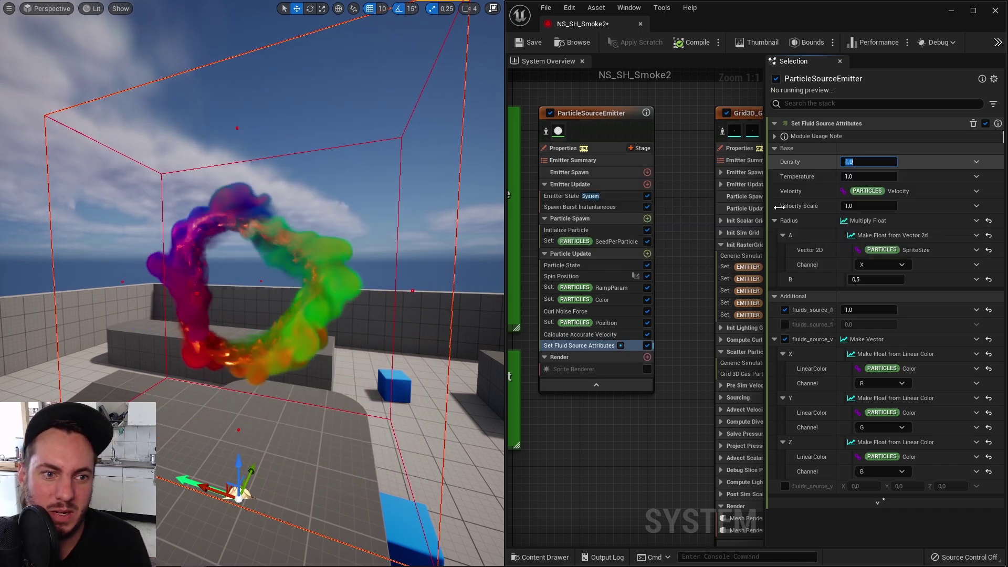
key("Return")
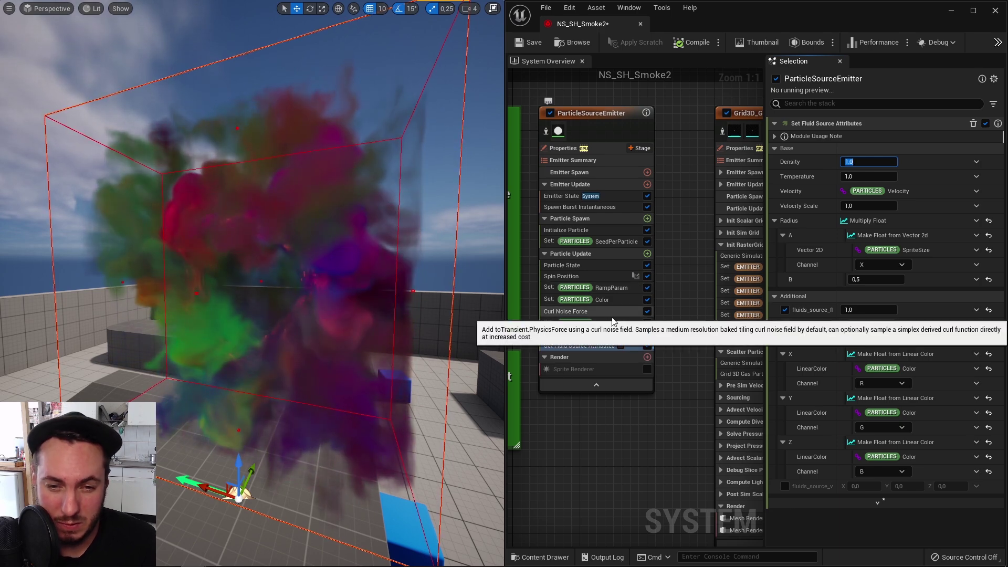
Disable the ParticleSourceEmitter's curve-driven Set Color module and add a Color module to Particle Update.
left_click(618, 300)
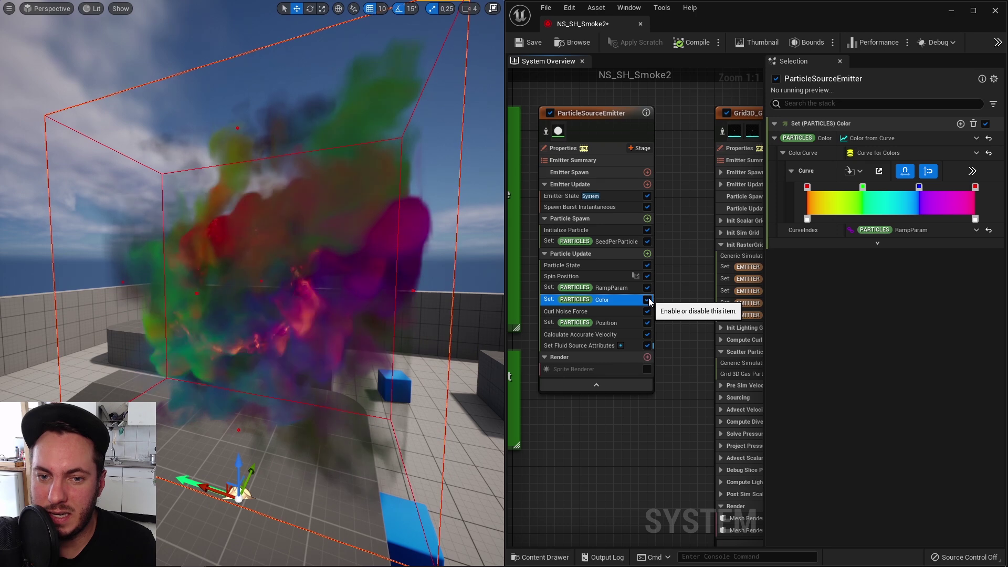
left_click(647, 300)
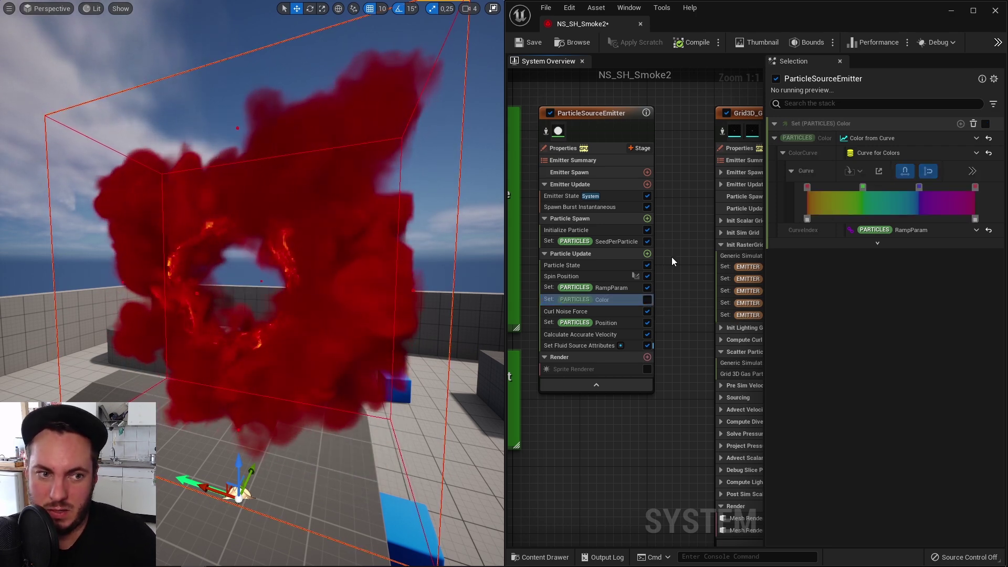
left_click(648, 254)
type("color")
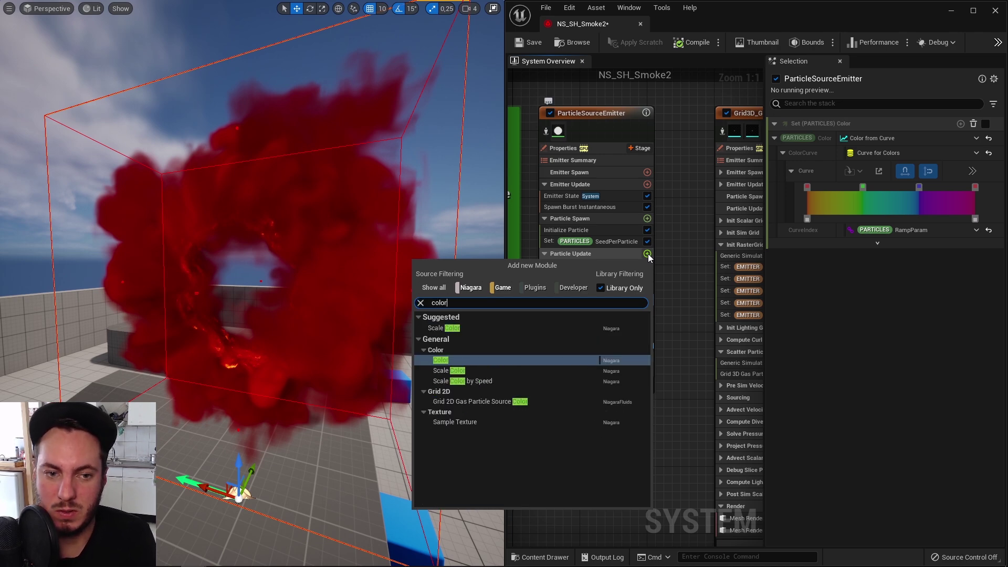
key("Return")
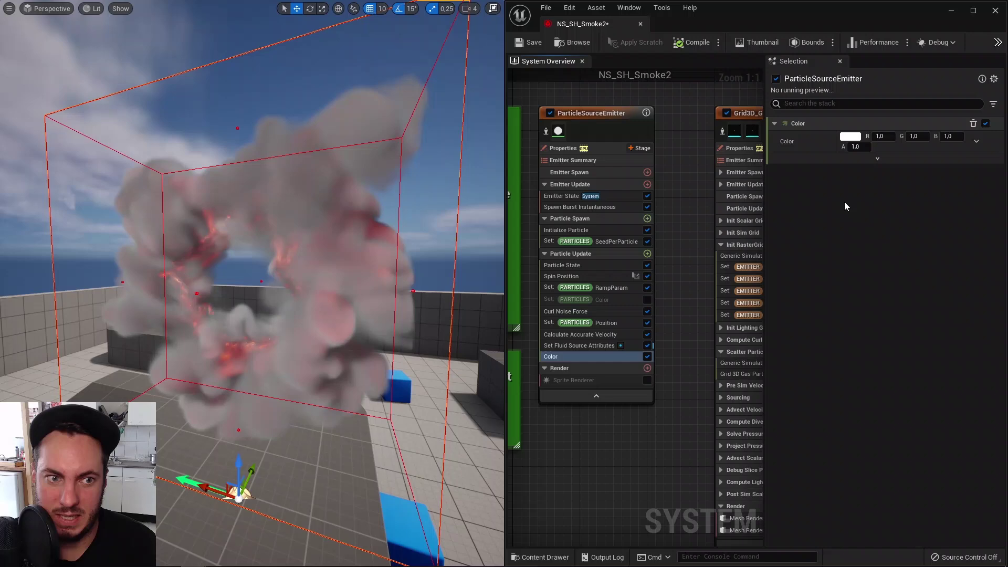
Try several hues for the new Color module, including violet, and end on plain white.
left_click(850, 136)
left_click(666, 180)
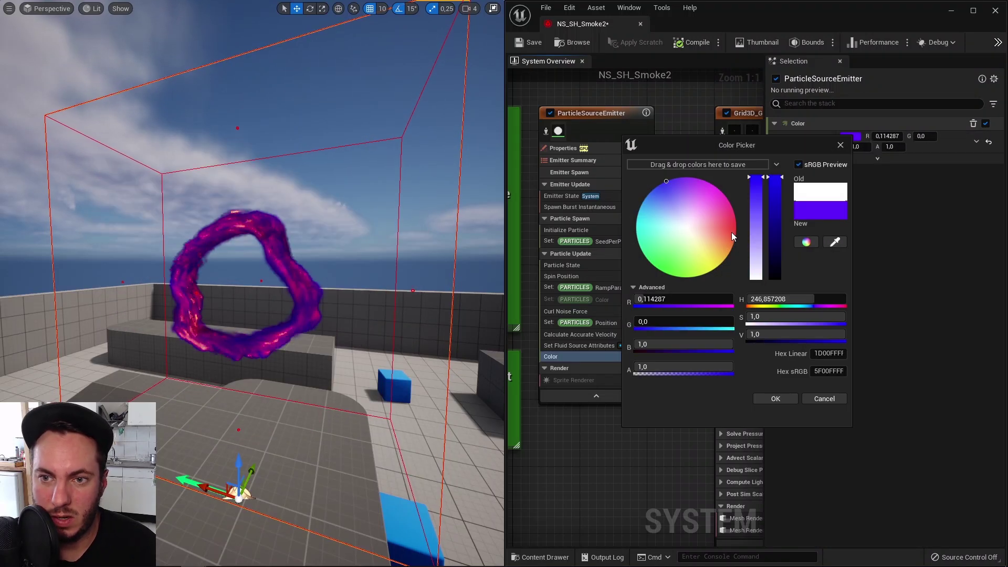
left_click_drag(669, 213, 637, 240)
left_click_drag(702, 257, 687, 229)
left_click_drag(758, 268, 757, 282)
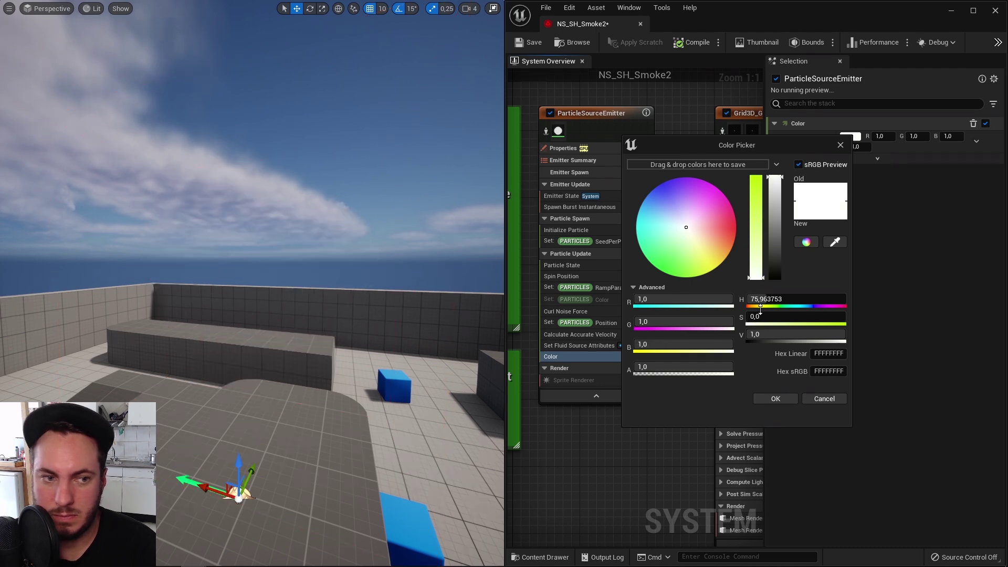
left_click(788, 397)
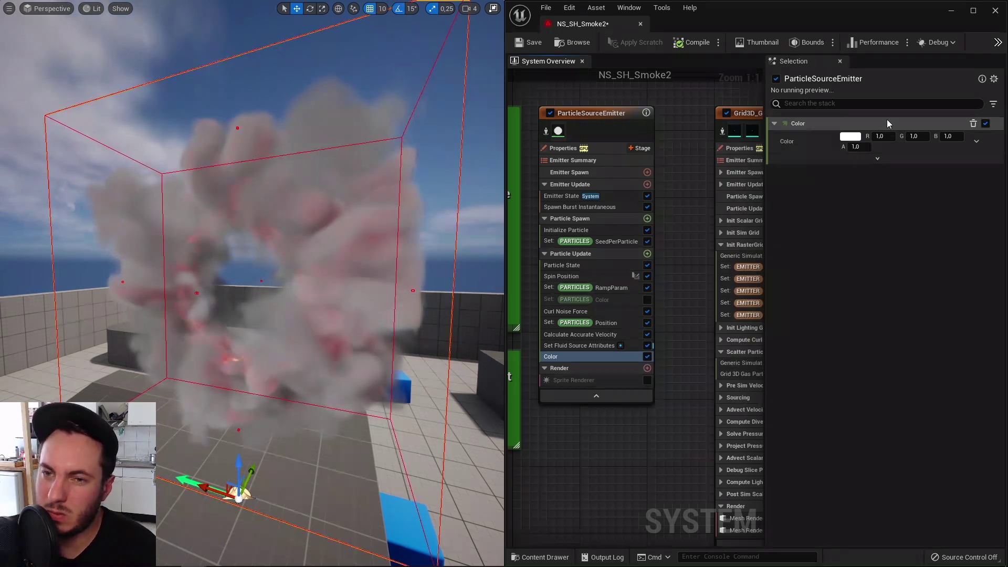
Darken the Color module's color to a neutral grey with RGB values of 0,421875.
left_click(850, 136)
left_click_drag(773, 202, 780, 240)
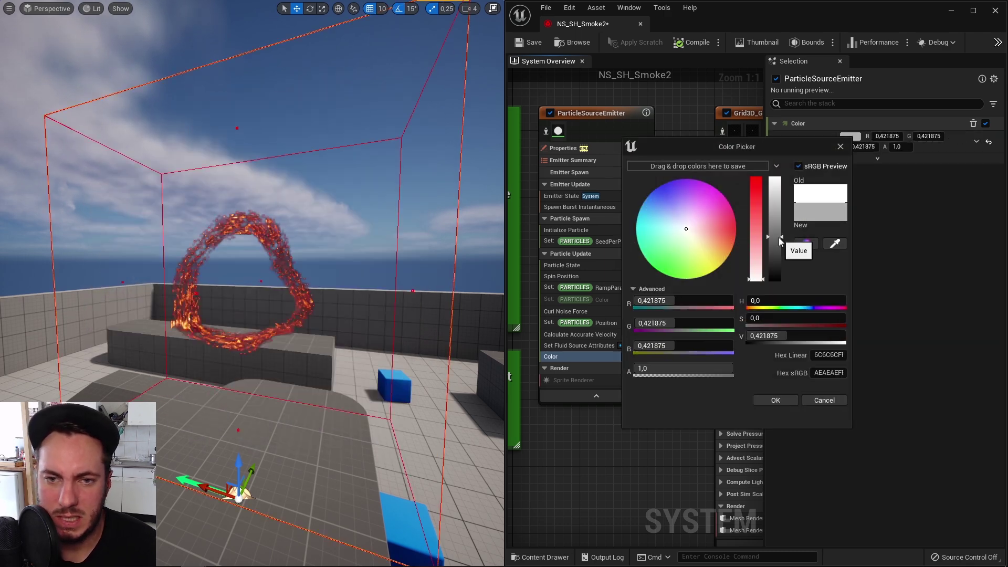
left_click(776, 401)
Set the Temperature to 2,0 in the ParticleSourceEmitter's Set Fluid Source Attributes module and view the fire.
right_click_drag(646, 436, 619, 410)
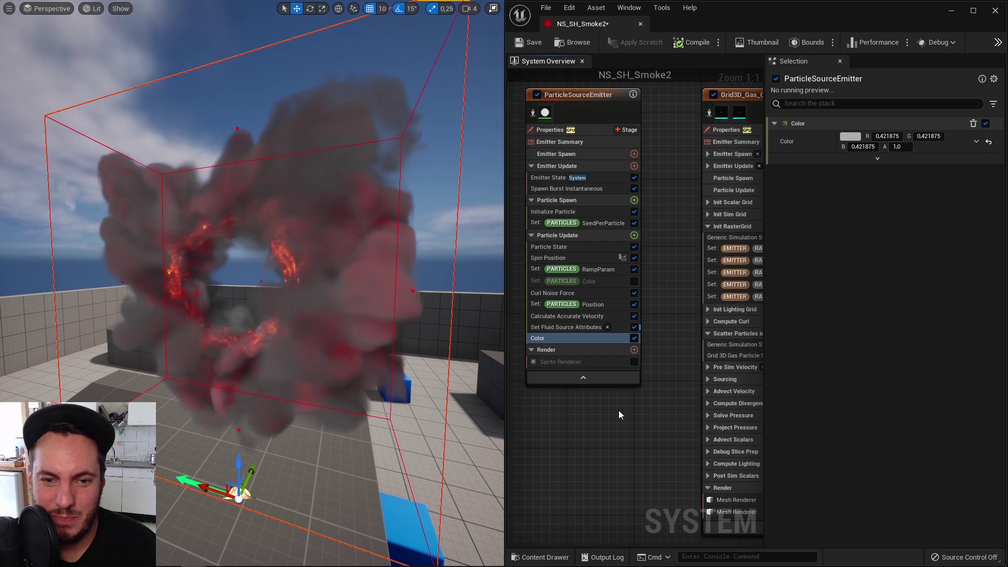
left_click(583, 327)
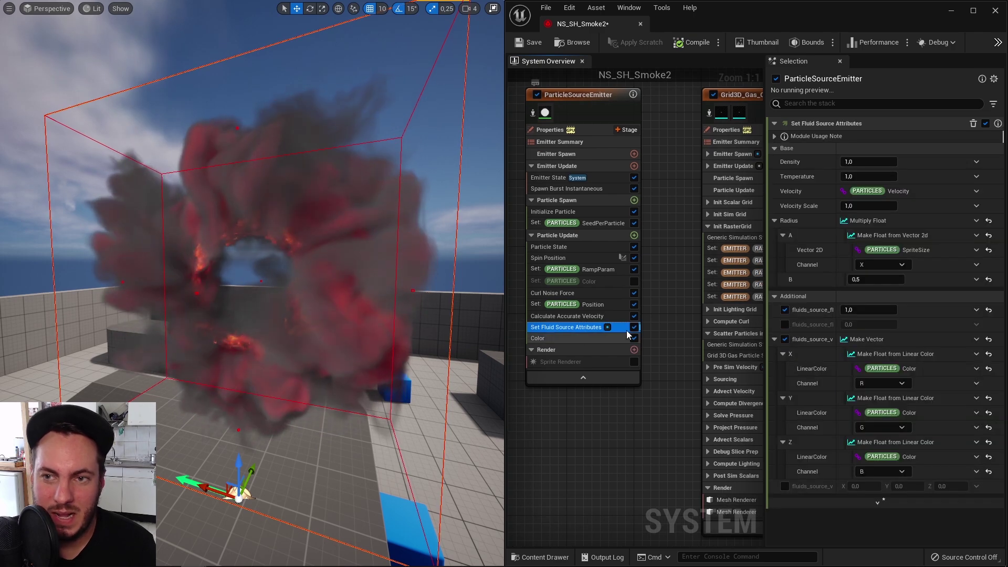
left_click(859, 176)
type("2")
key("Return")
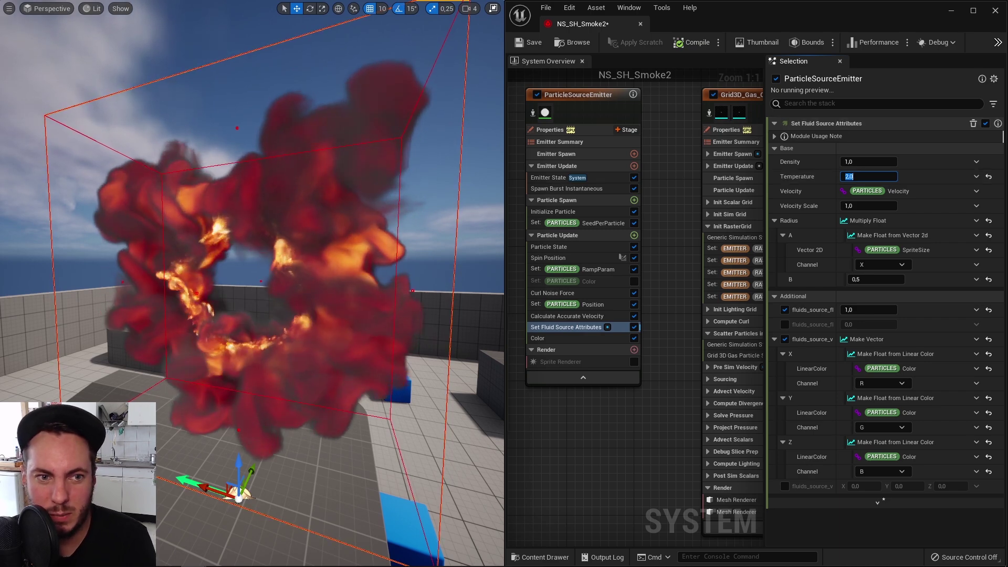
right_click_drag(315, 262, 284, 273)
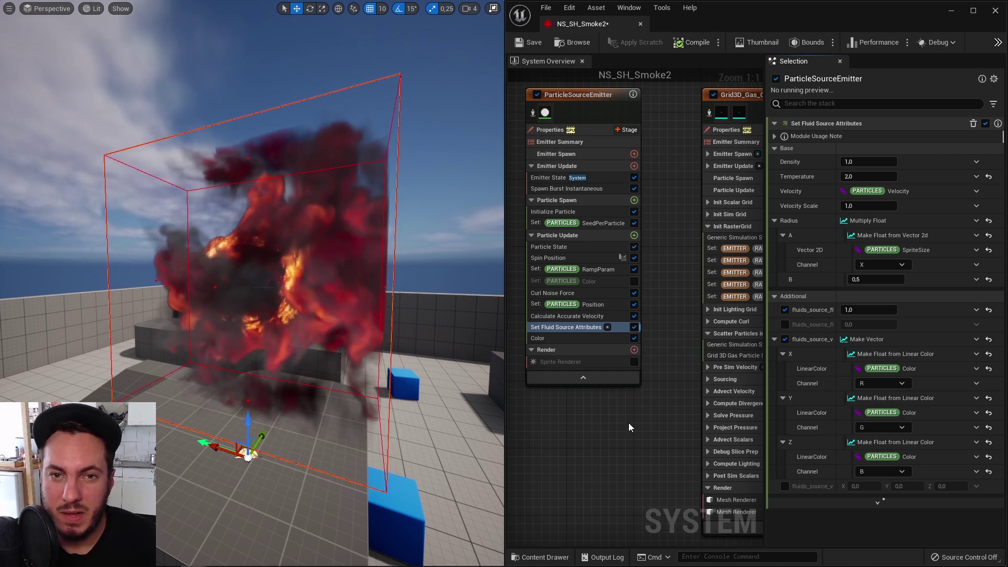
Open the Emitter Summary of Grid3D_Gas_CONTROLS_Emitter and examine its Particle Source settings alongside the emitter stack.
right_click_drag(627, 424, 515, 452)
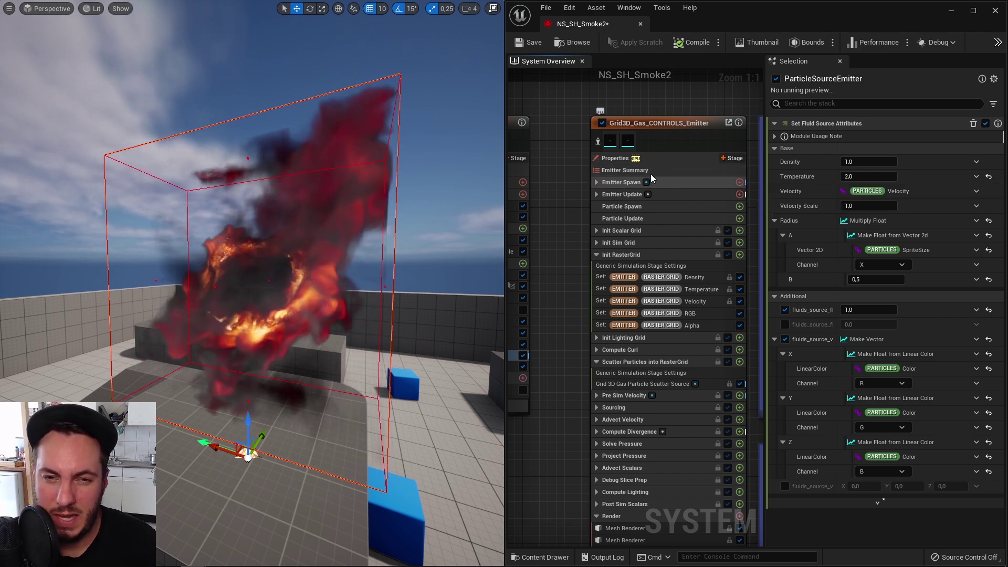
left_click(663, 170)
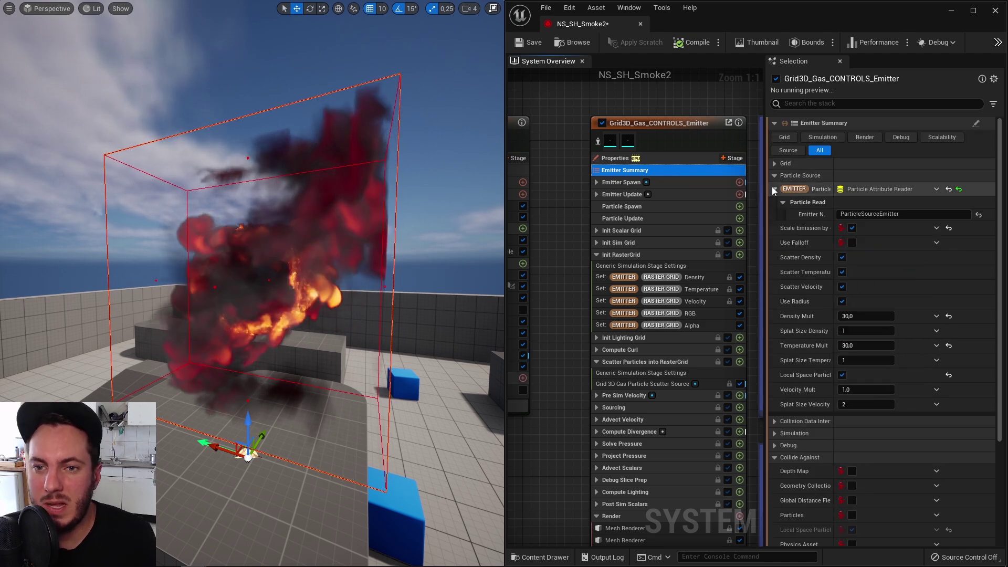
right_click_drag(572, 116, 627, 158)
scroll(524, 143, "down", 3)
scroll(628, 216, "up", 2)
right_click_drag(628, 216, 555, 207)
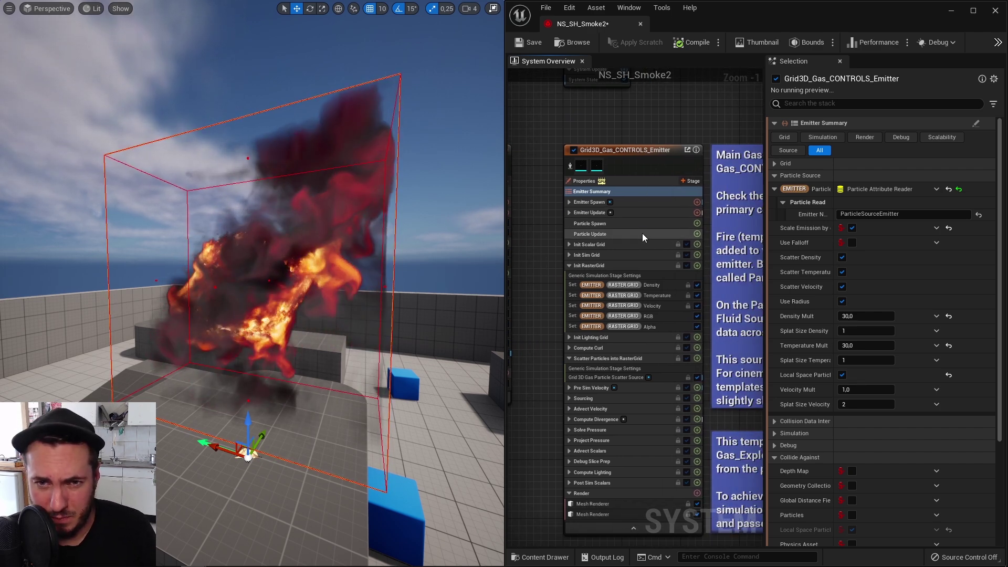
right_click_drag(625, 132, 612, 118)
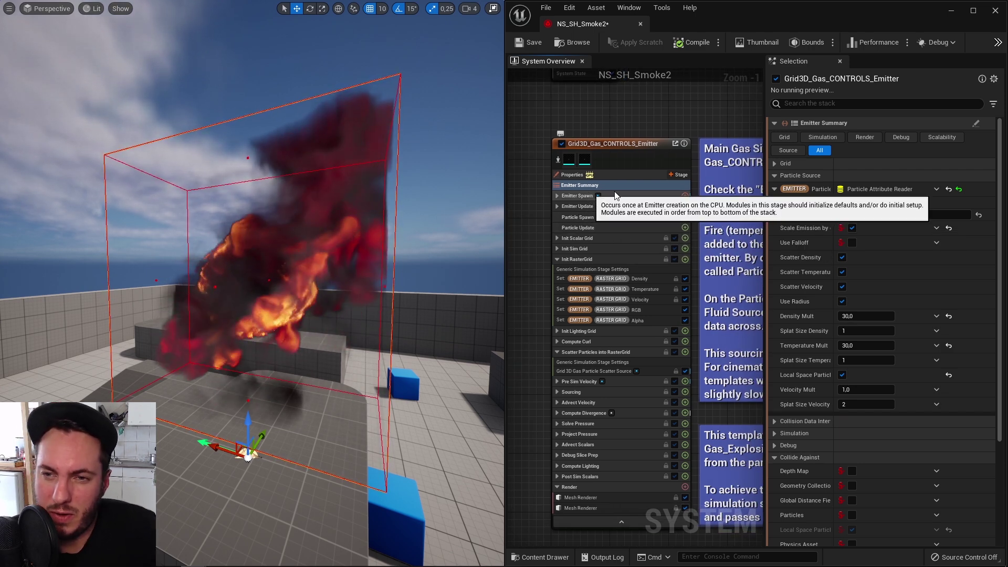
Collapse the Particle Source and Collide Against sections of the Emitter Summary and expand the Grid section.
left_click(776, 189)
left_click(775, 176)
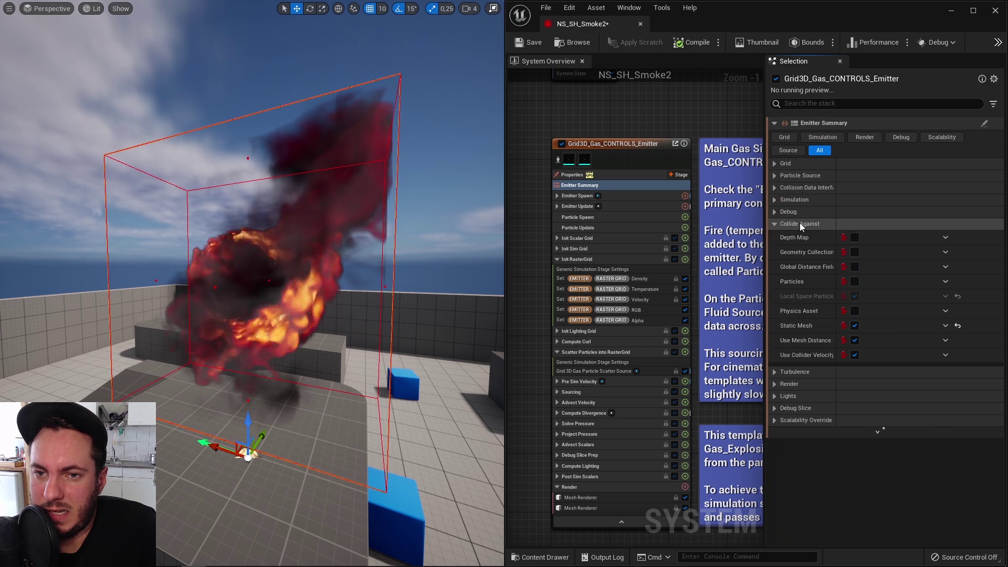
left_click(775, 224)
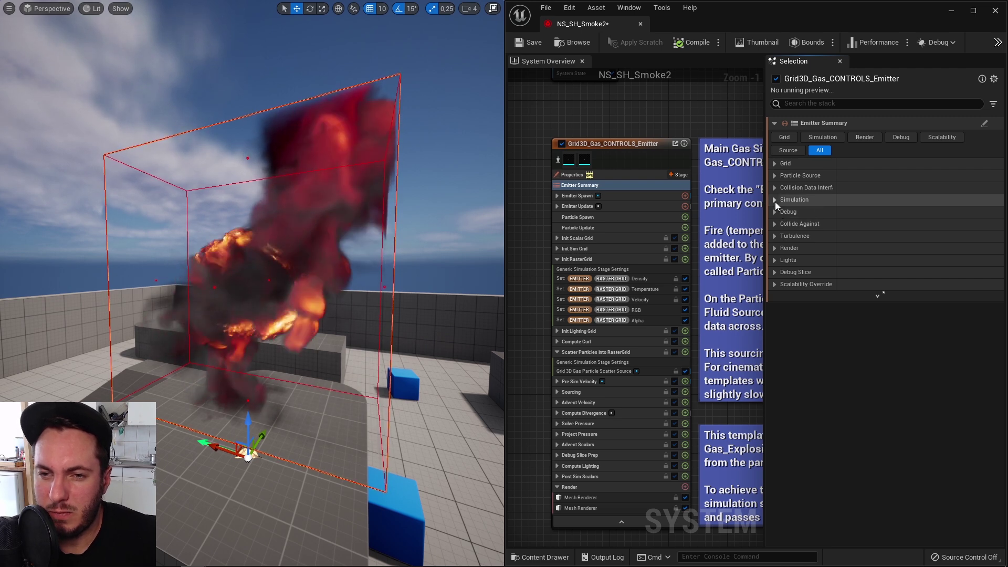
left_click(776, 165)
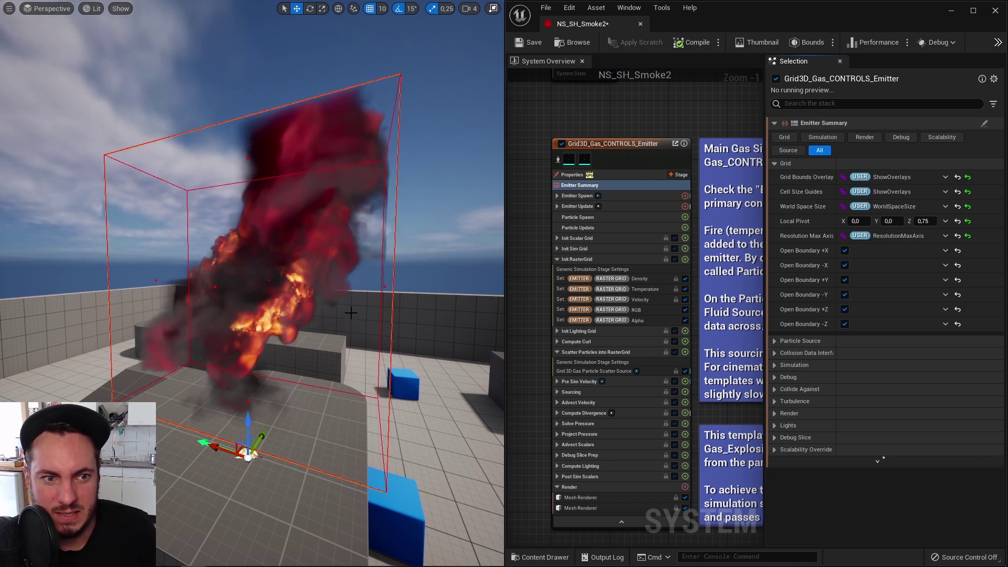
Examine the simulation's bounding box around the fire in the level from different distances and angles.
mouse_move(355, 293)
right_mouse_down()
mouse_move(341, 388)
mouse_move(323, 273)
mouse_move(330, 300)
mouse_move(323, 289)
mouse_move(362, 300)
mouse_move(359, 291)
right_mouse_up()
key("s")
key("s")
key("a")
key("w")
mouse_move(291, 261)
right_mouse_down()
mouse_move(298, 360)
mouse_move(312, 274)
right_mouse_up()
key("s")
key("q")
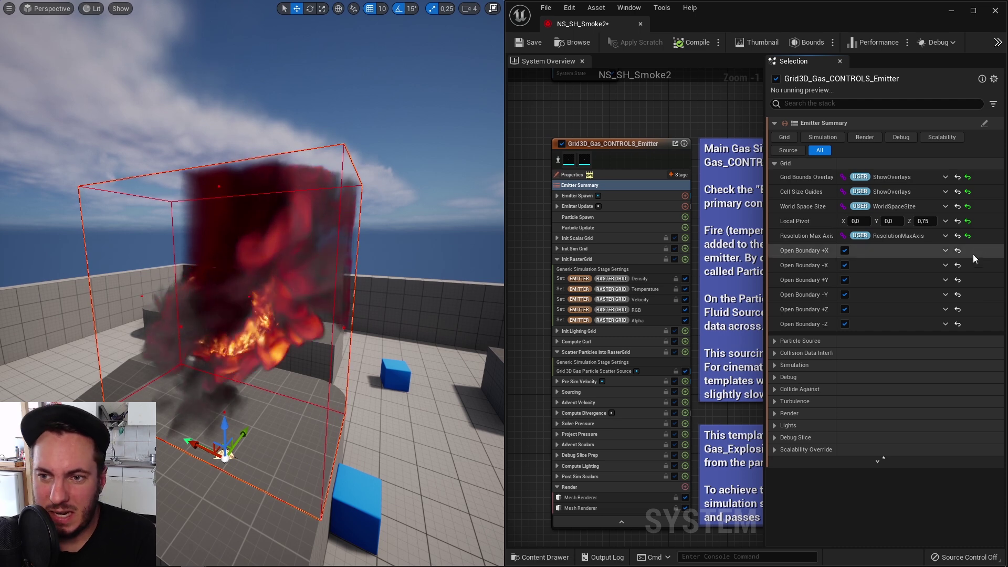
Set the grid's Local Pivot Z to 0 in the Emitter Summary.
left_click(925, 222)
type("0")
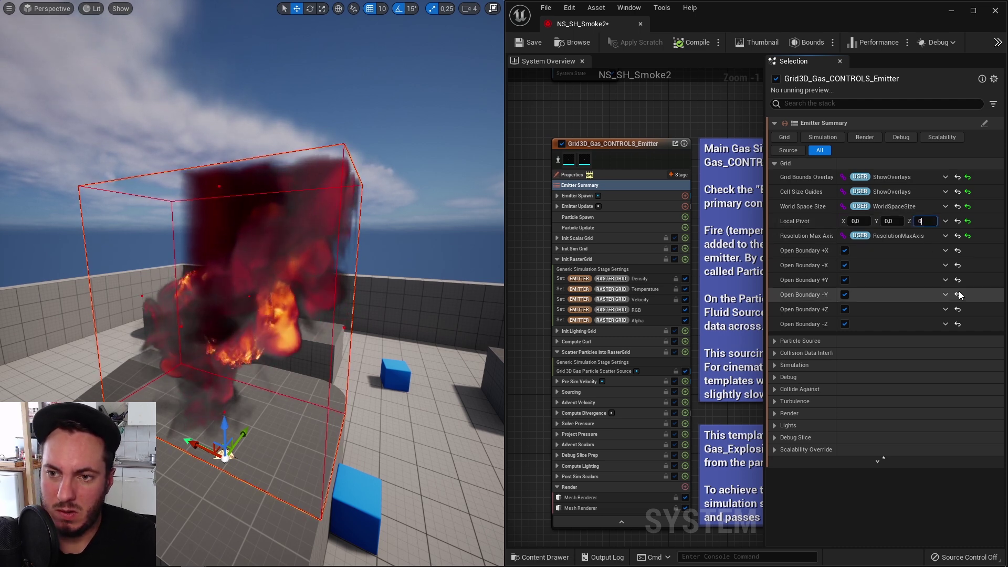
key("Return")
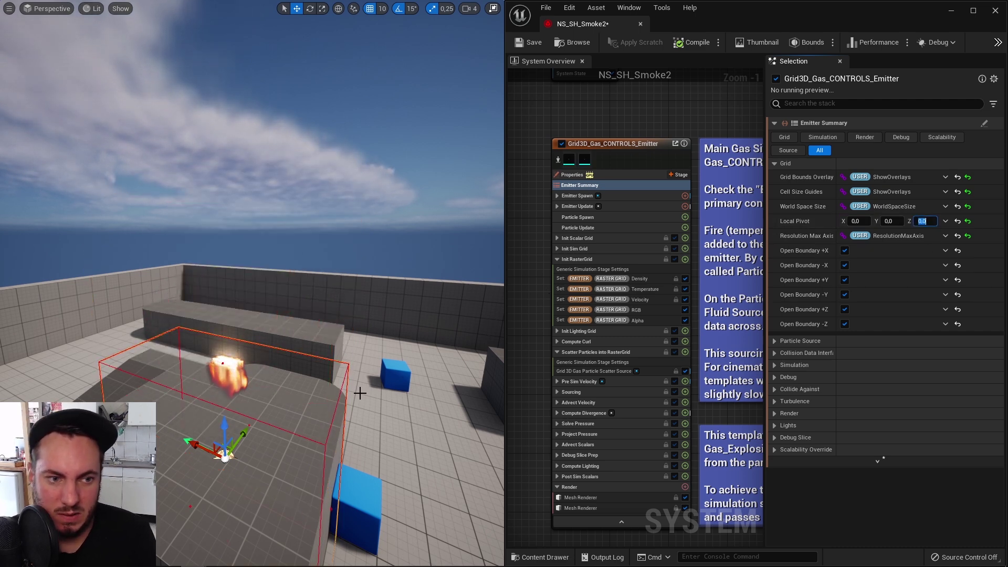
Enable the ParticleSourceEmitter's Sprite Renderer to compare the source particles' position with the grid bounds.
mouse_move(232, 467)
right_mouse_down()
mouse_move(220, 446)
mouse_move(249, 462)
mouse_move(226, 462)
mouse_move(236, 446)
mouse_move(247, 470)
right_mouse_up()
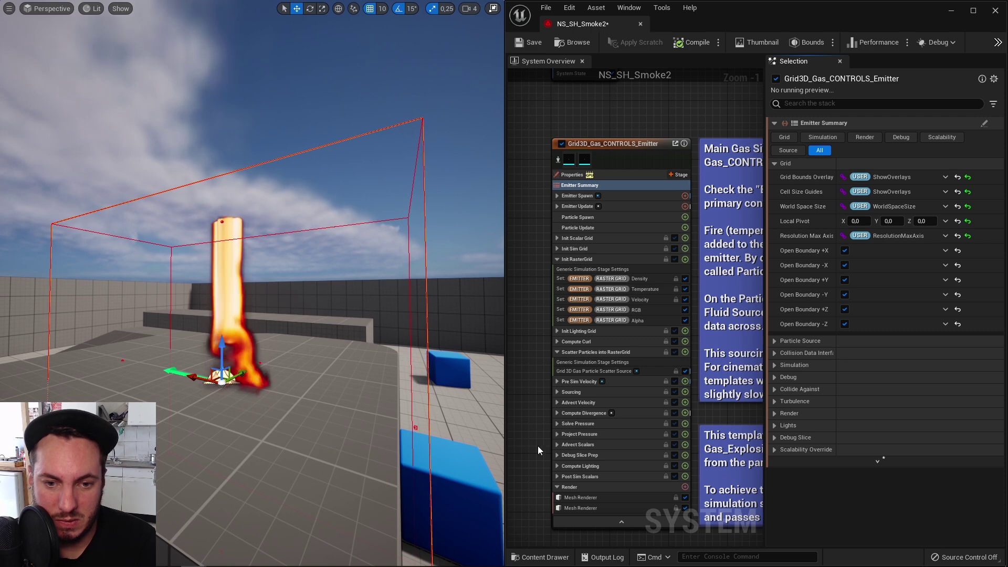
right_click_drag(537, 446, 710, 378)
left_click(666, 310)
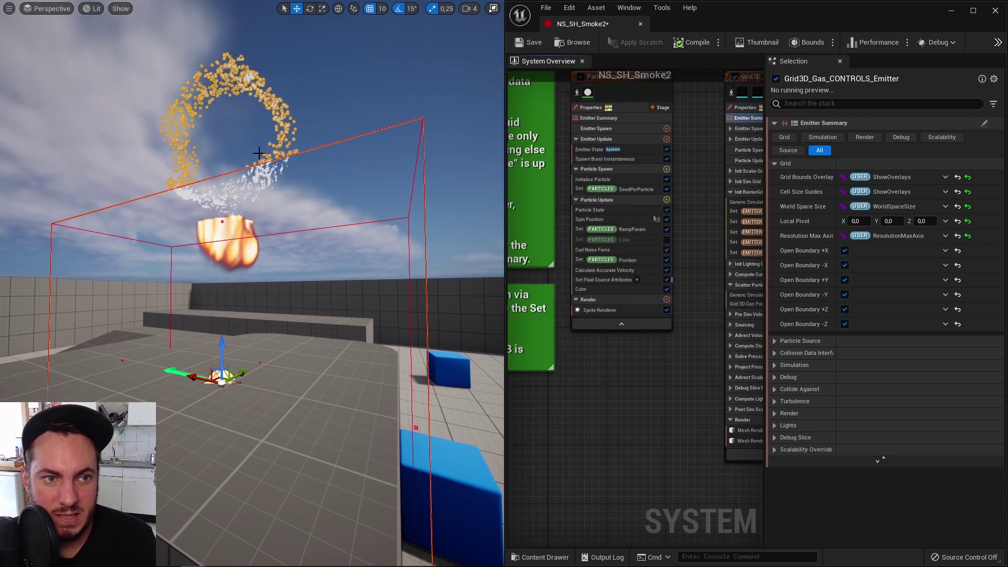
Set the Z offset of the ParticleSourceEmitter's Spin Position module to 0.
right_click_drag(658, 356, 633, 381)
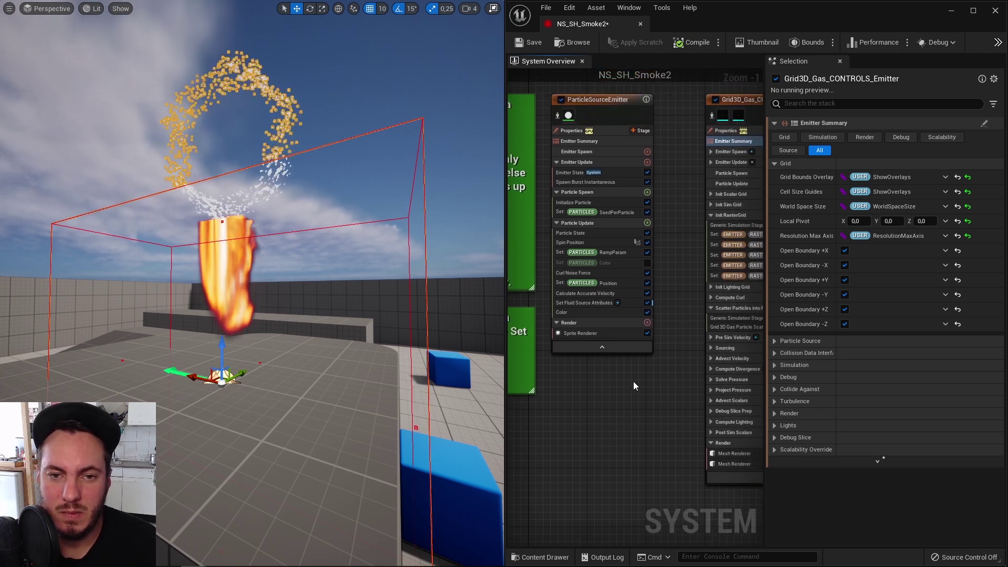
left_click(588, 244)
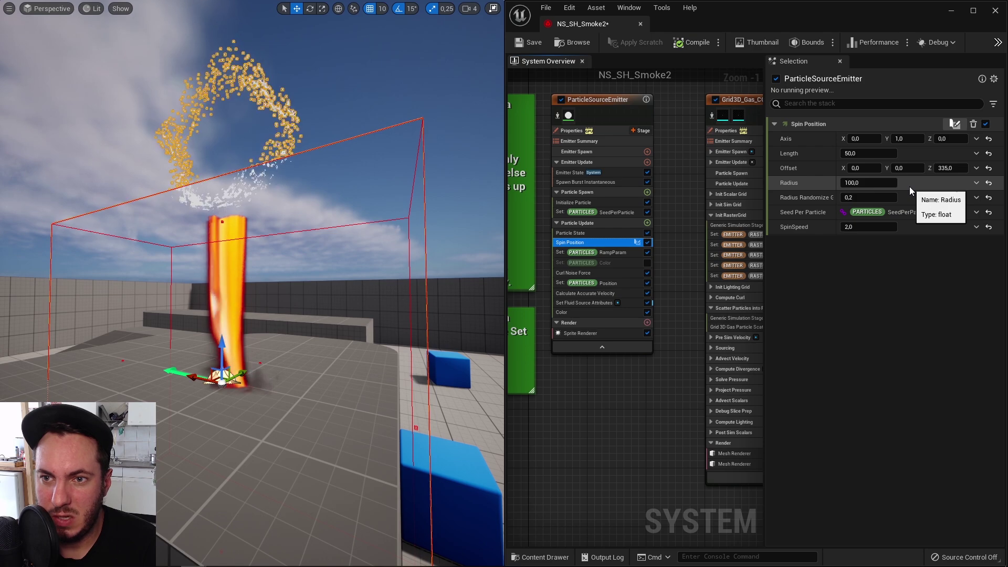
left_click(947, 169)
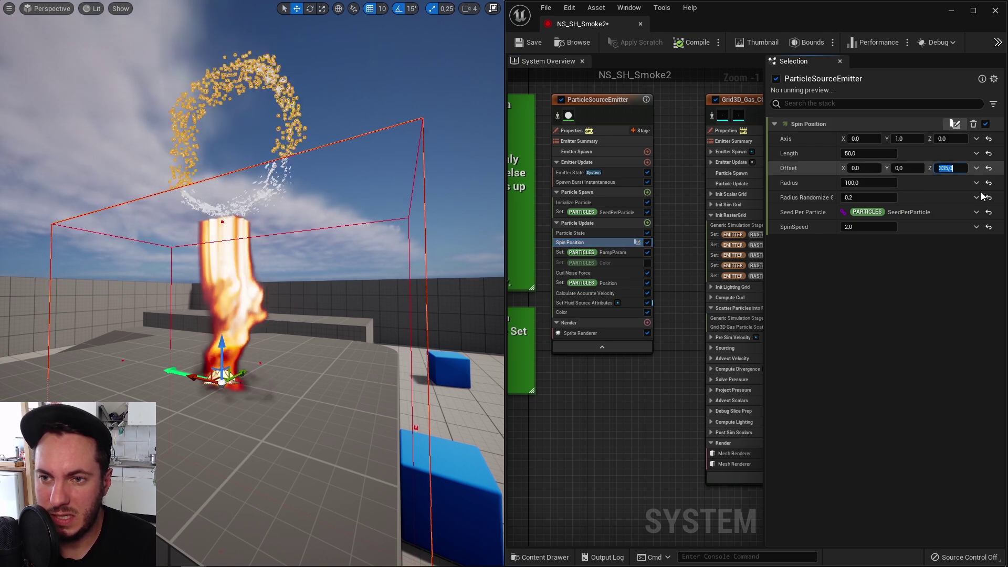
type("0")
key("Return")
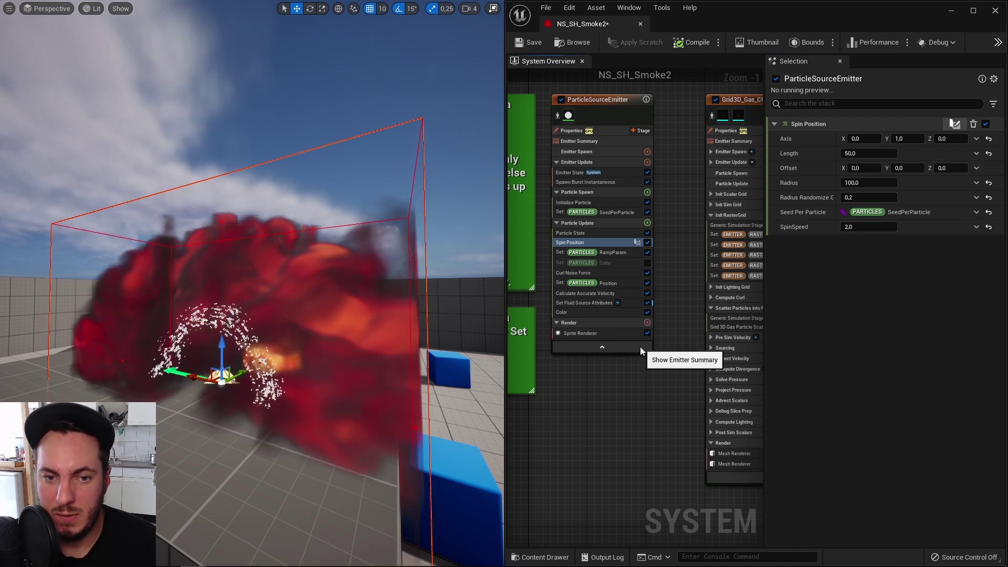
Disable the ParticleSourceEmitter's Sprite Renderer and raise the effect vertically above the platform in the level.
left_click(646, 333)
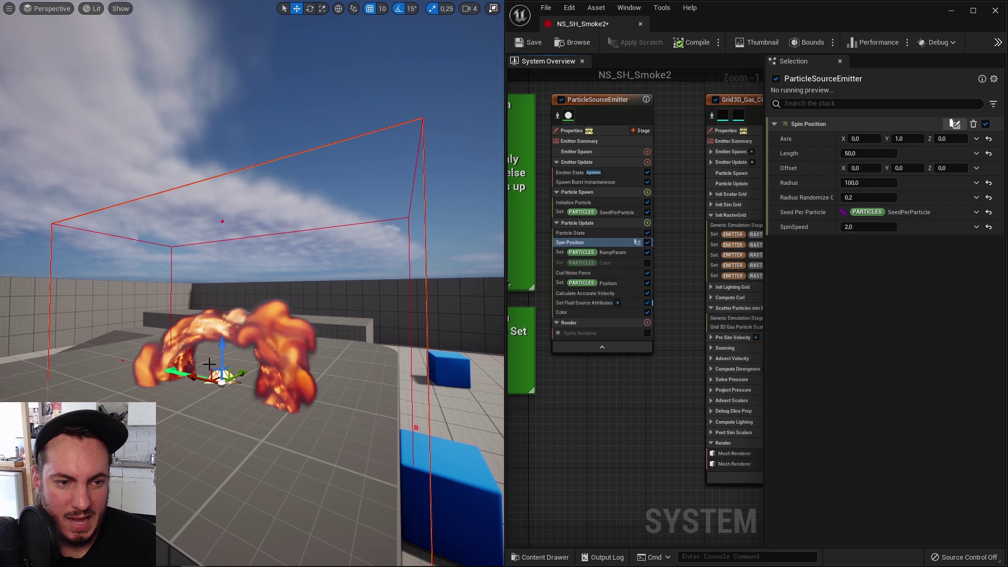
left_click_drag(225, 355, 206, 178)
mouse_move(211, 338)
right_mouse_down()
mouse_move(293, 357)
mouse_move(258, 359)
mouse_move(240, 310)
mouse_move(211, 338)
right_mouse_up()
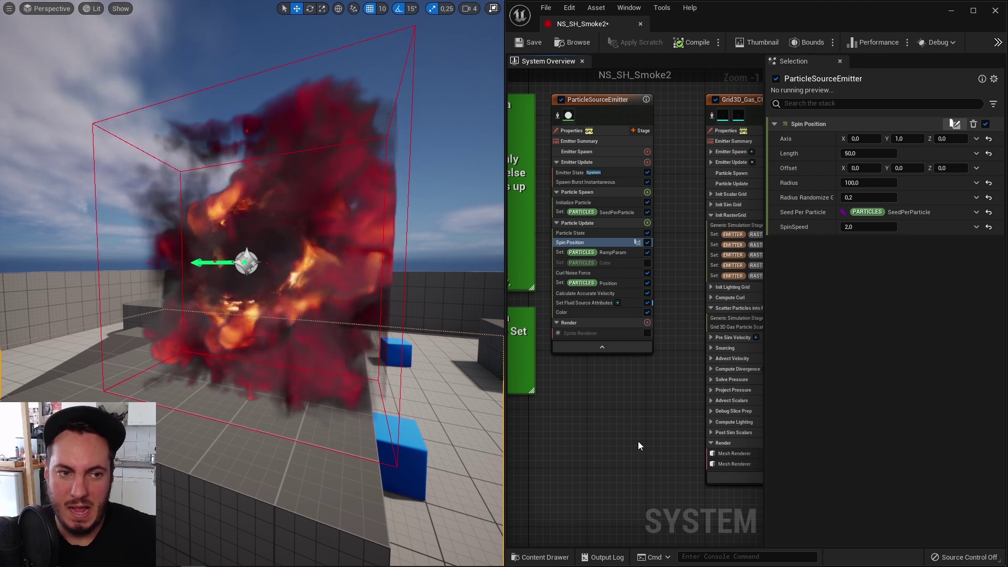
Reduce the Grid3D_Gas_CONTROLS_Emitter to its summary view, collapse its Grid settings and expand the Simulation settings.
right_click_drag(644, 364, 494, 367)
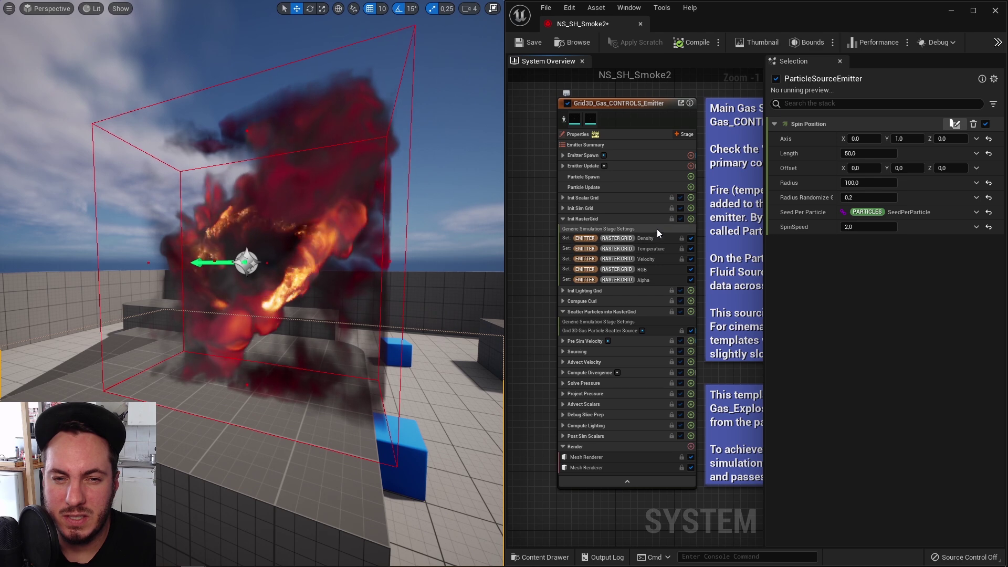
left_click(614, 148)
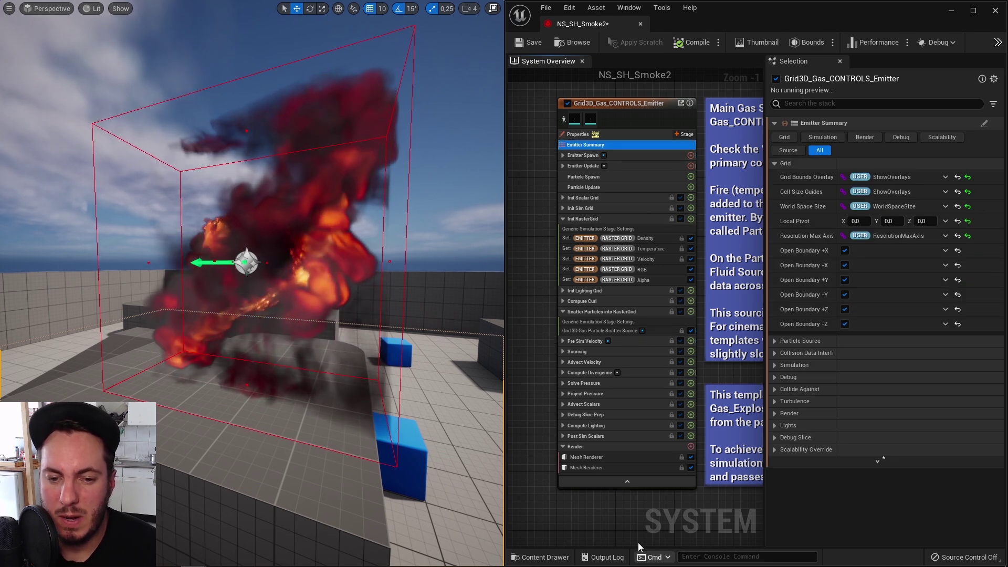
left_click(628, 481)
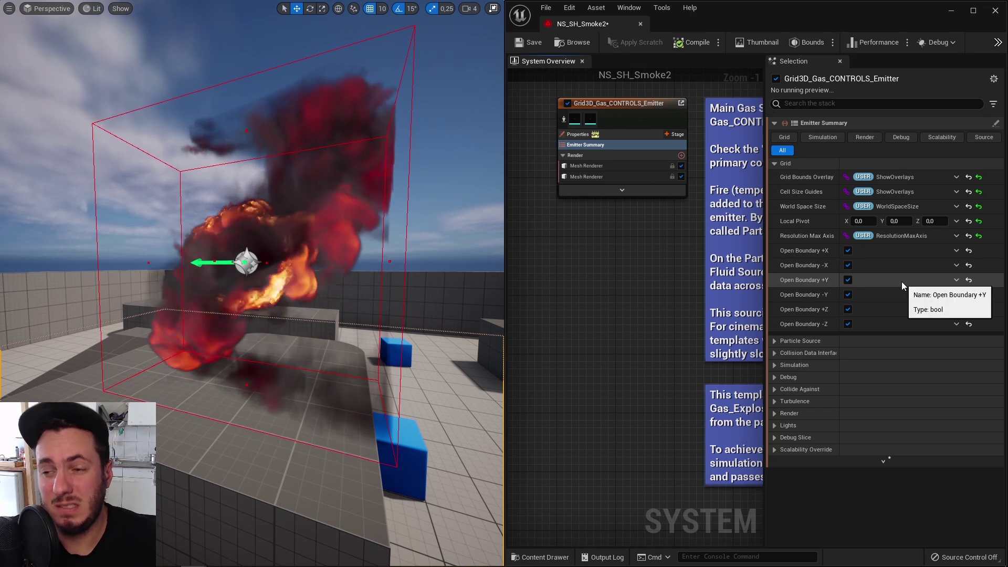
left_click(774, 163)
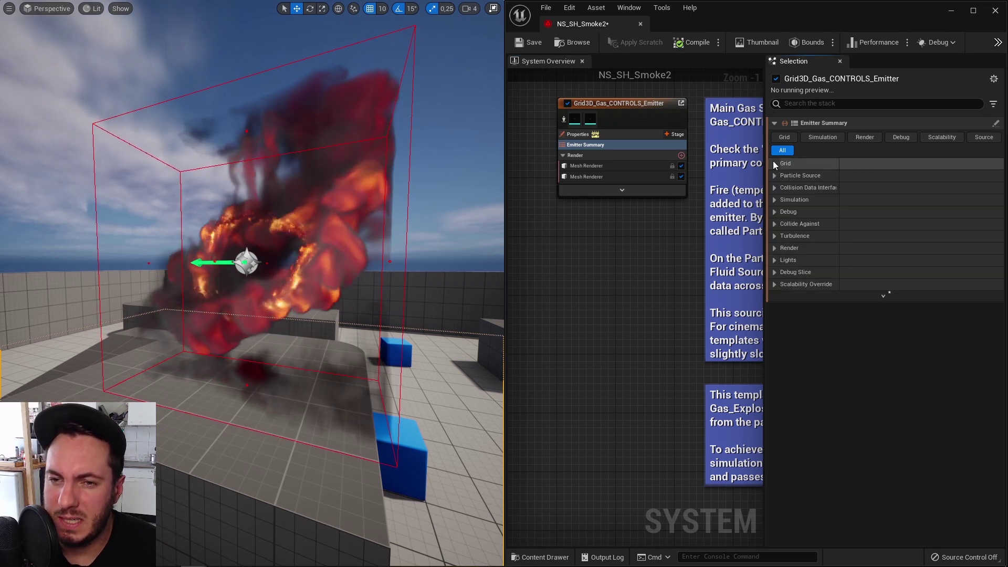
left_click(775, 199)
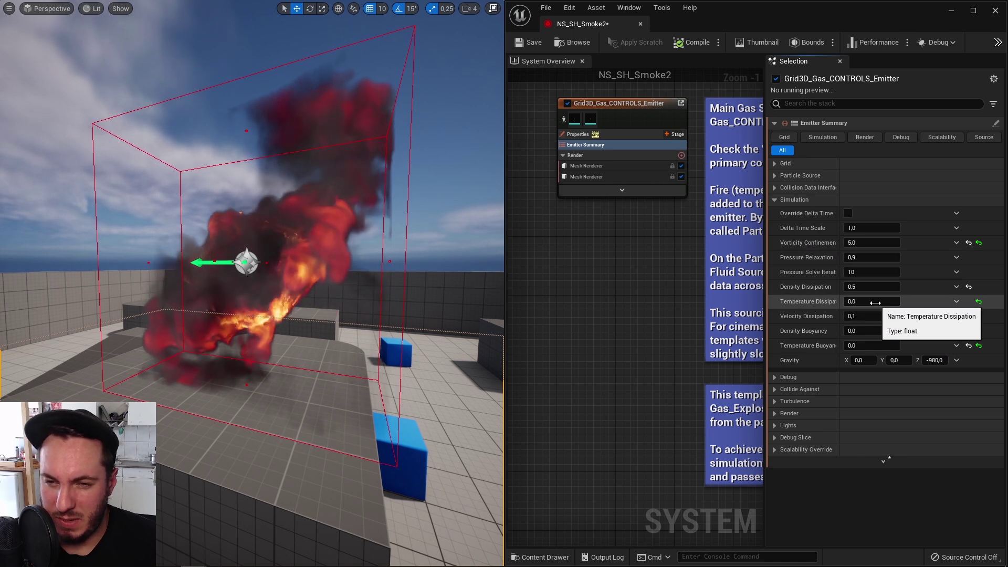
Set both Density Buoyancy and Temperature Buoyancy to 10 in the gas emitter's Simulation settings.
left_click(866, 334)
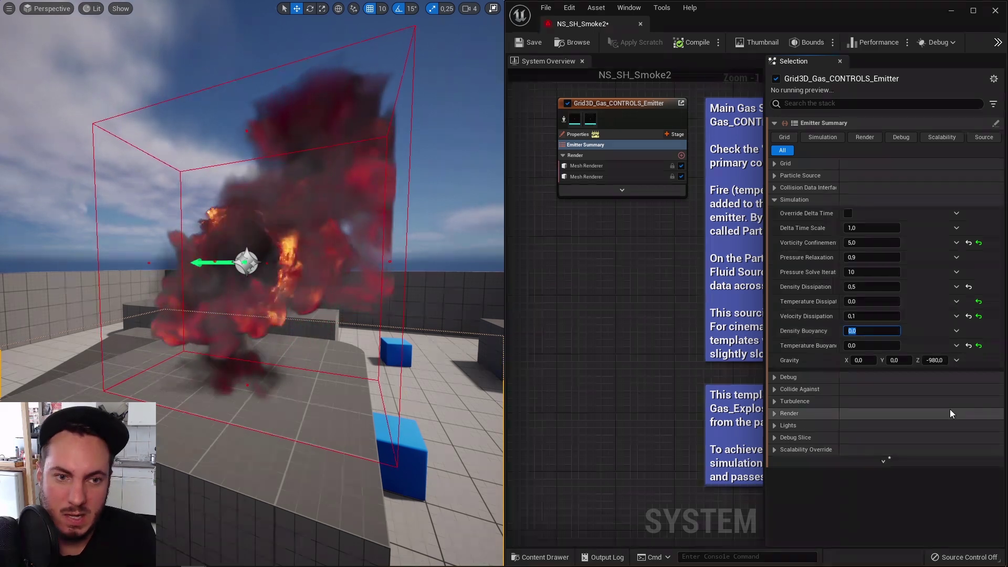
type("10")
key("Return")
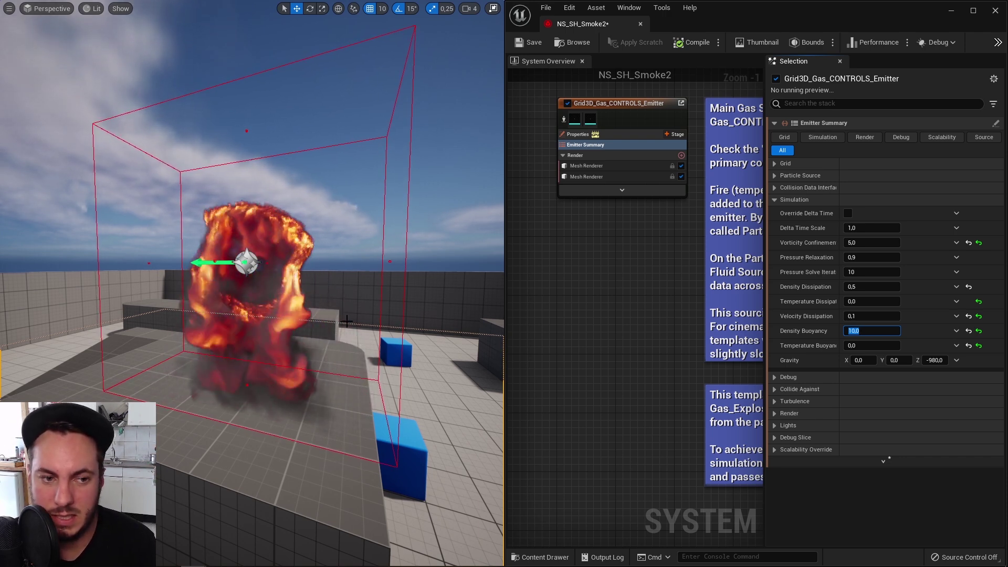
left_click(866, 345)
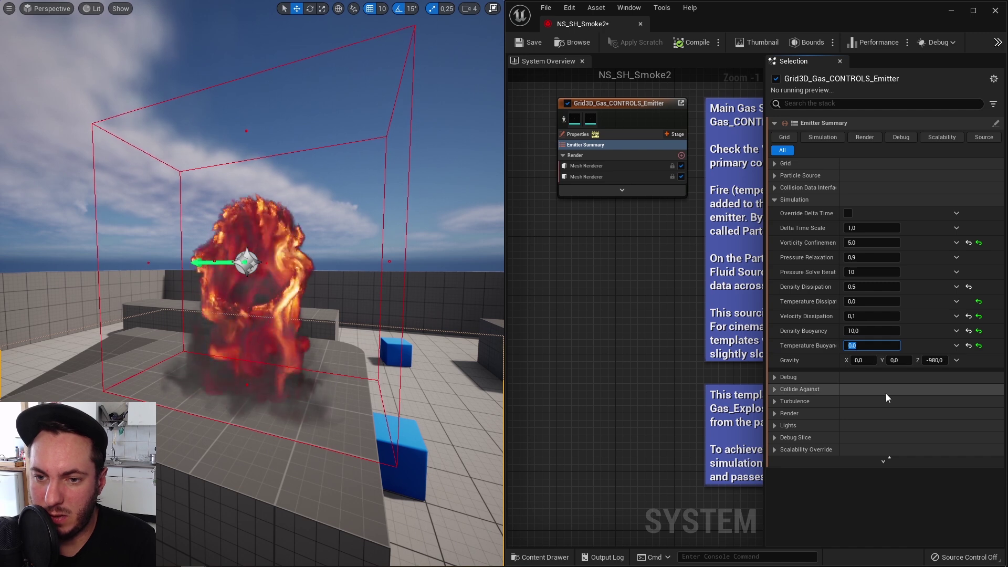
type("10")
key("Return")
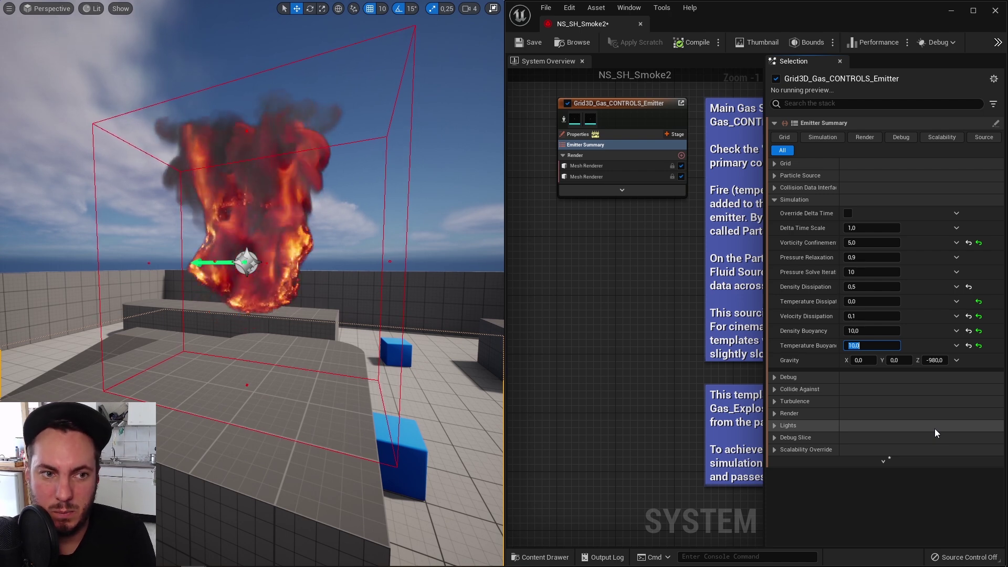
Try a Temperature Buoyancy of -10, and restore it to 10.
type("-10")
key("Return")
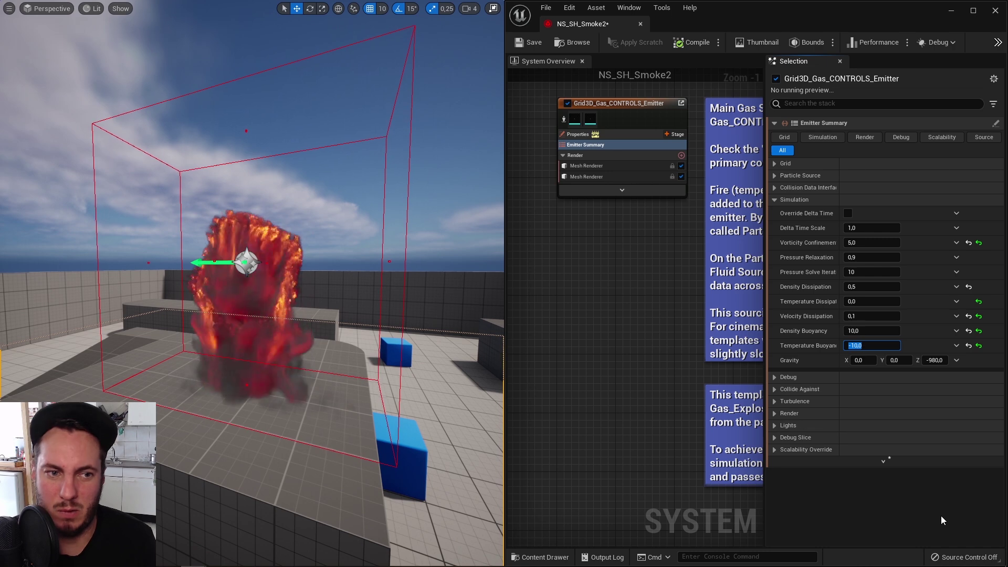
type("10")
key("Return")
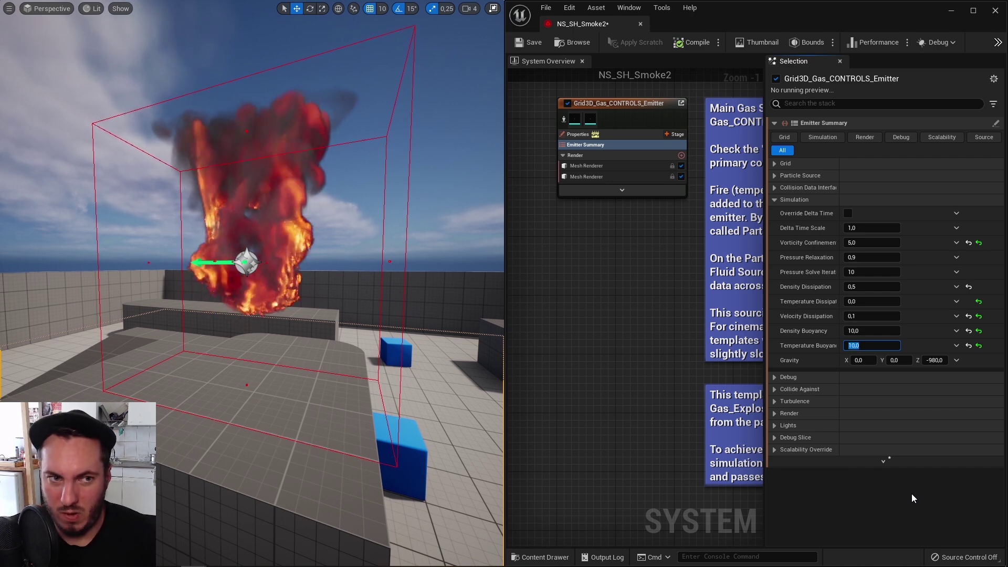
Try a Temperature Dissipation of 10 in the Simulation settings, and settle on 2.
left_click(870, 302)
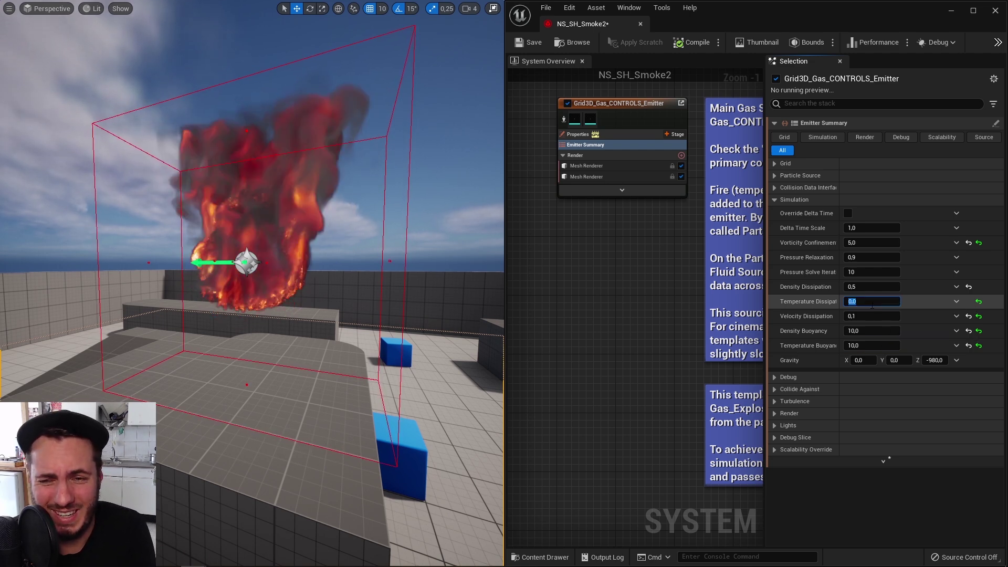
key("Return")
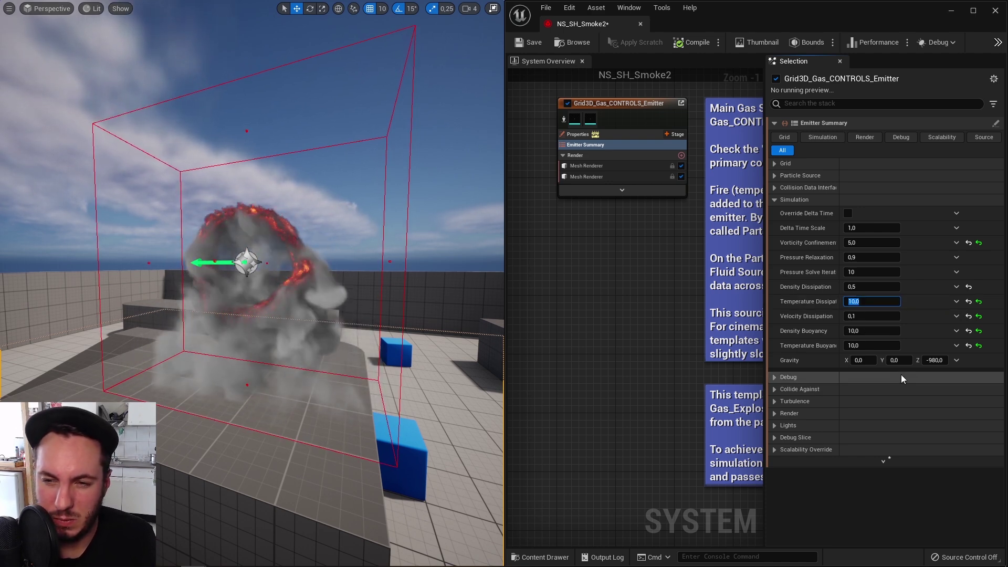
type("2")
key("Return")
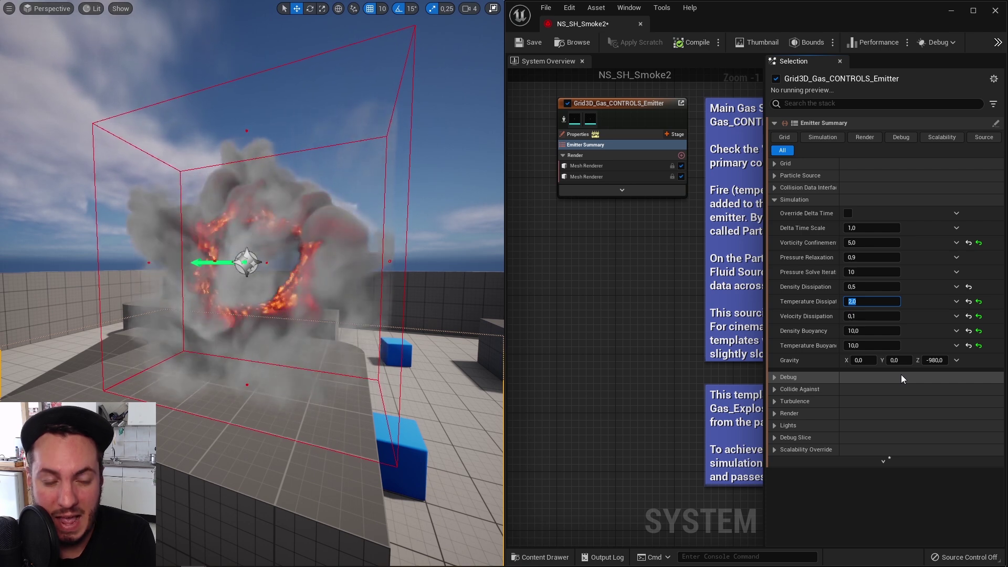
Check the source temperature in the ParticleSourceEmitter's Set Fluid Source Attributes module and return to the gas emitter's summary.
right_click_drag(561, 290, 708, 302)
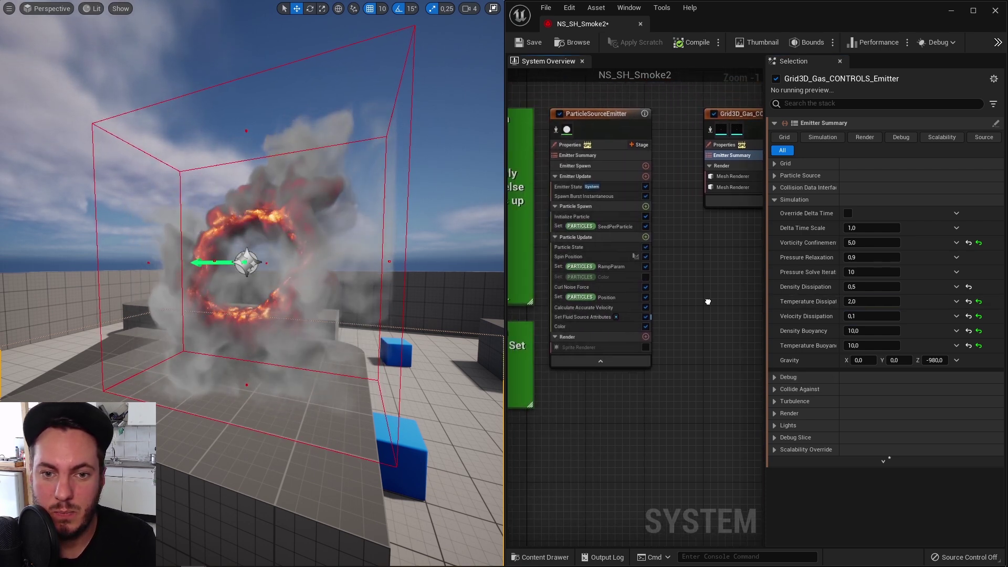
left_click(594, 317)
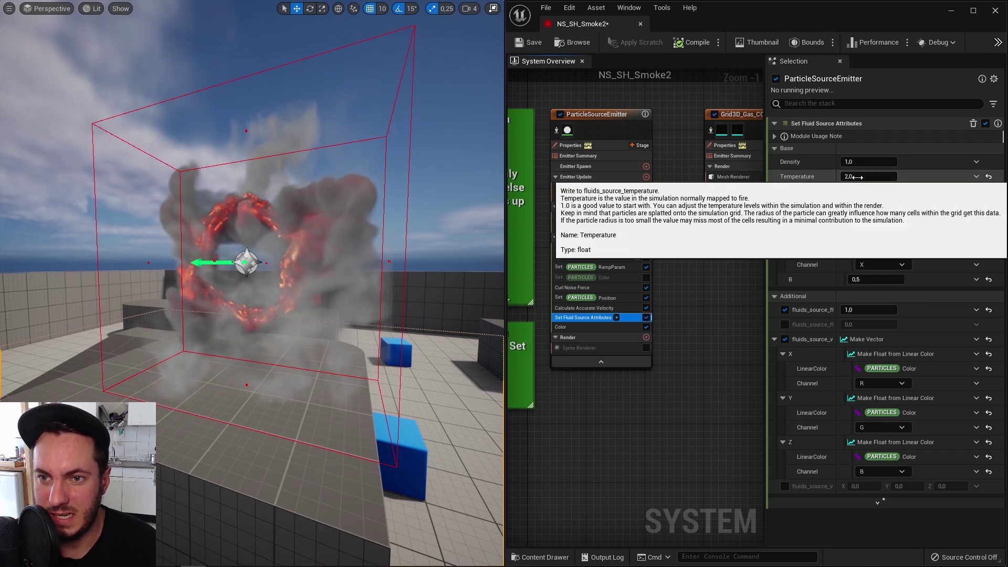
right_click_drag(722, 262, 585, 272)
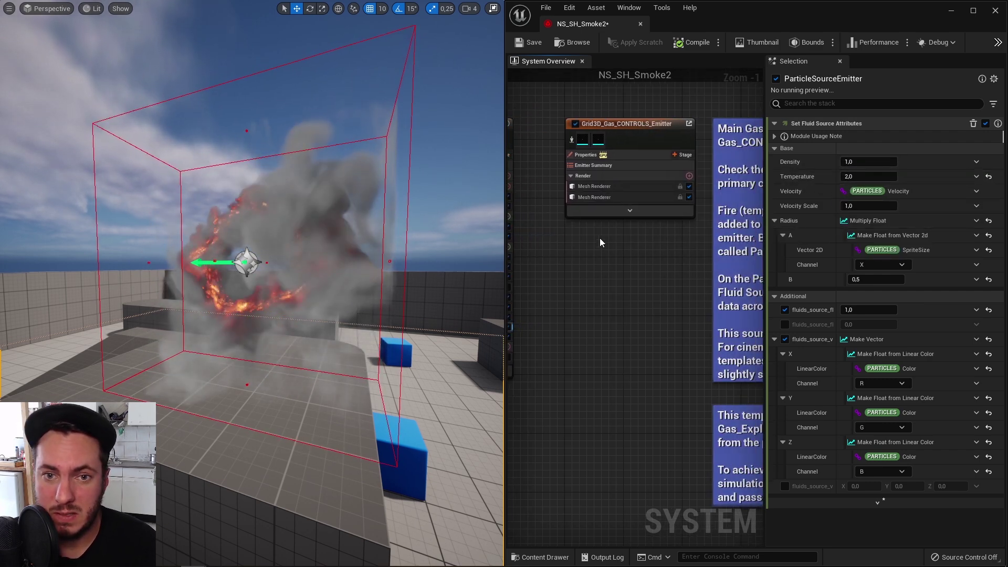
left_click(608, 166)
left_click(608, 166)
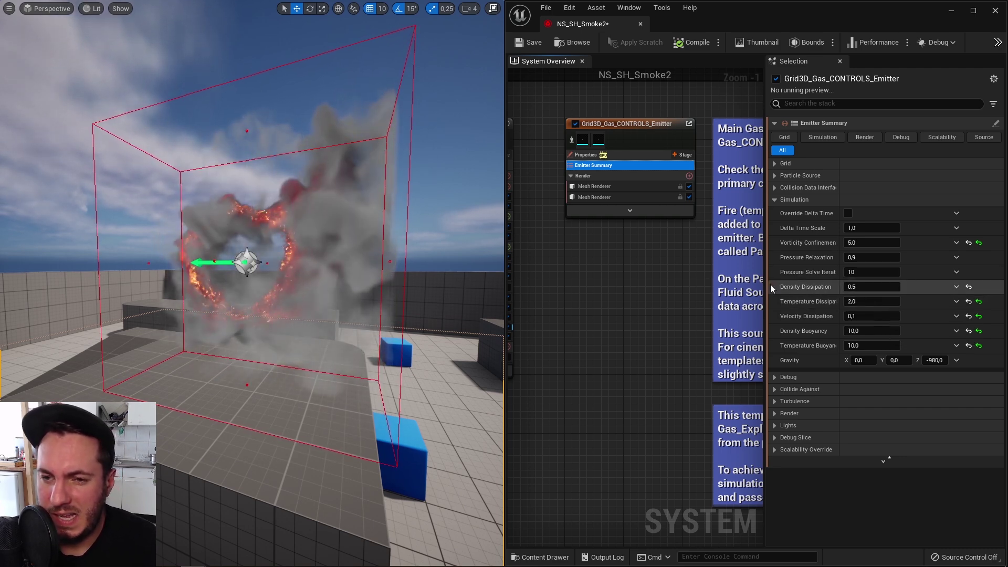
Widen the settings area and try Velocity Dissipation values of 10 and 2, settling on 1.
left_click_drag(765, 285, 704, 282)
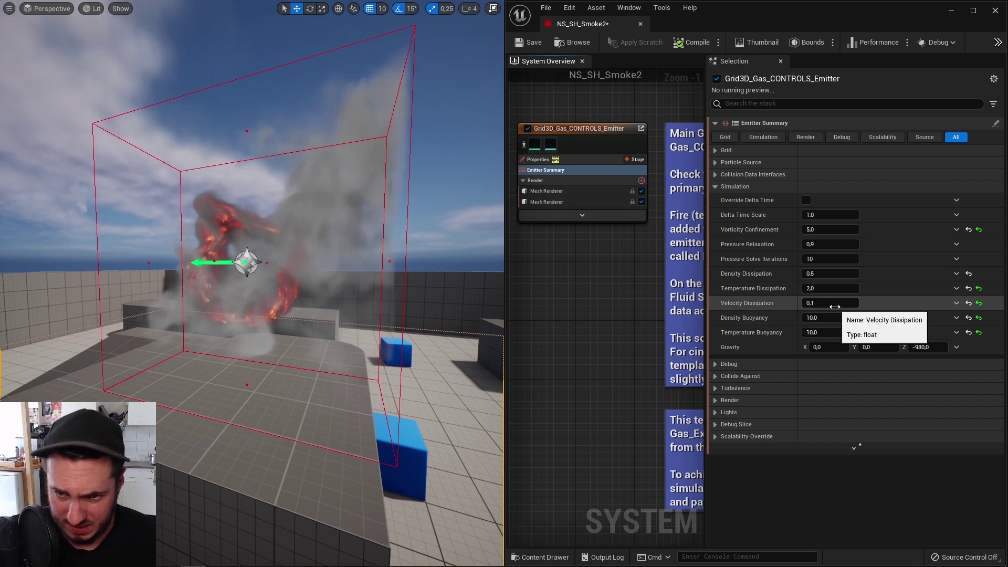
left_click(834, 303)
type("10")
key("Return")
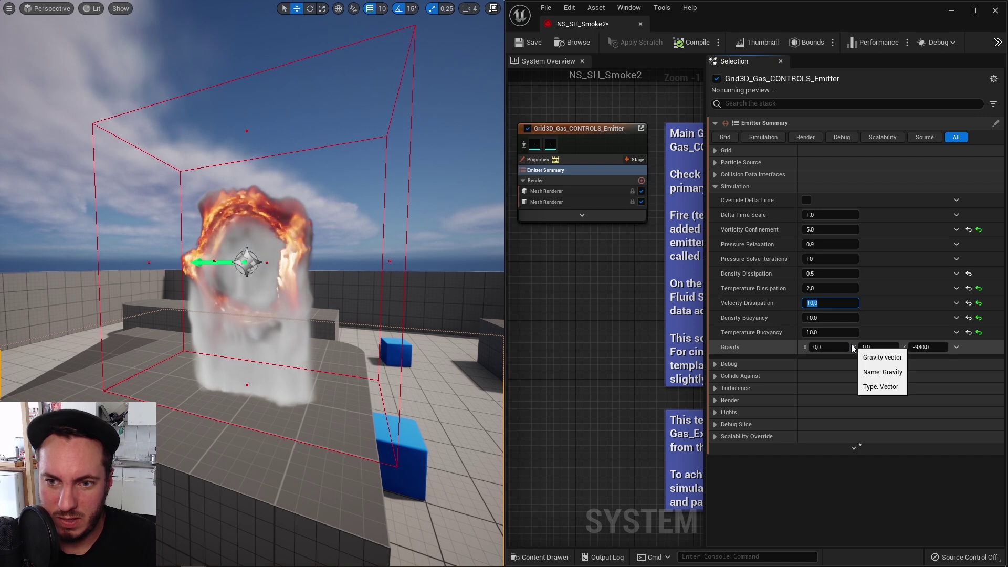
type("2")
key("Return")
type("1")
key("Return")
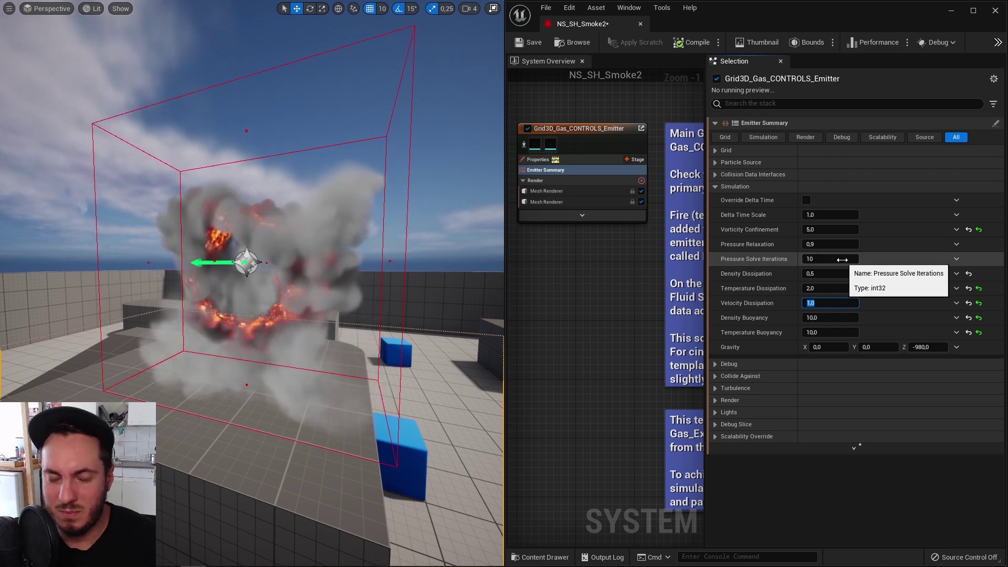
View the smoke ring in the level and open the NS_SH_Smoke2 system's User Parameters.
right_click_drag(441, 309, 467, 306)
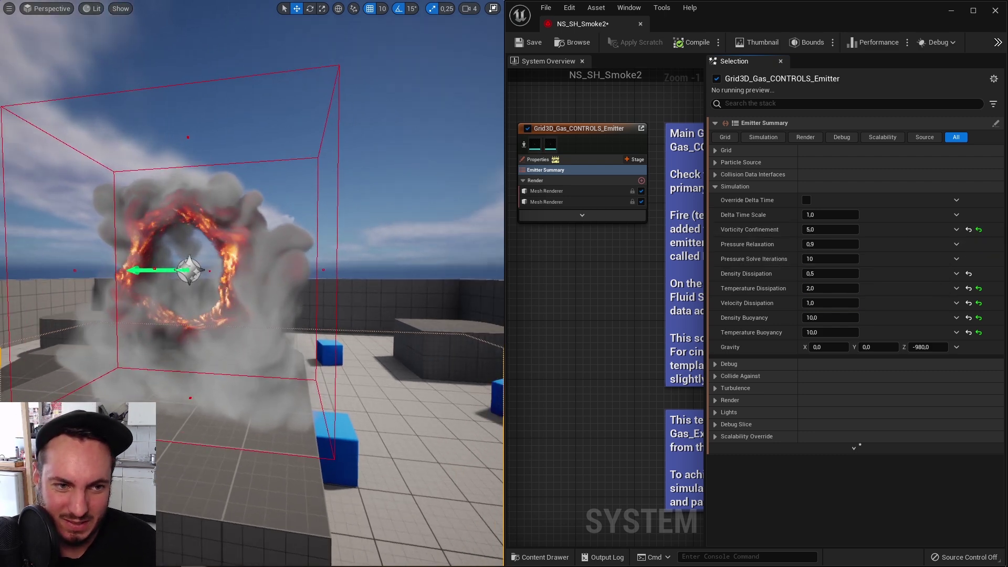
key("a")
right_click_drag(296, 317, 297, 327)
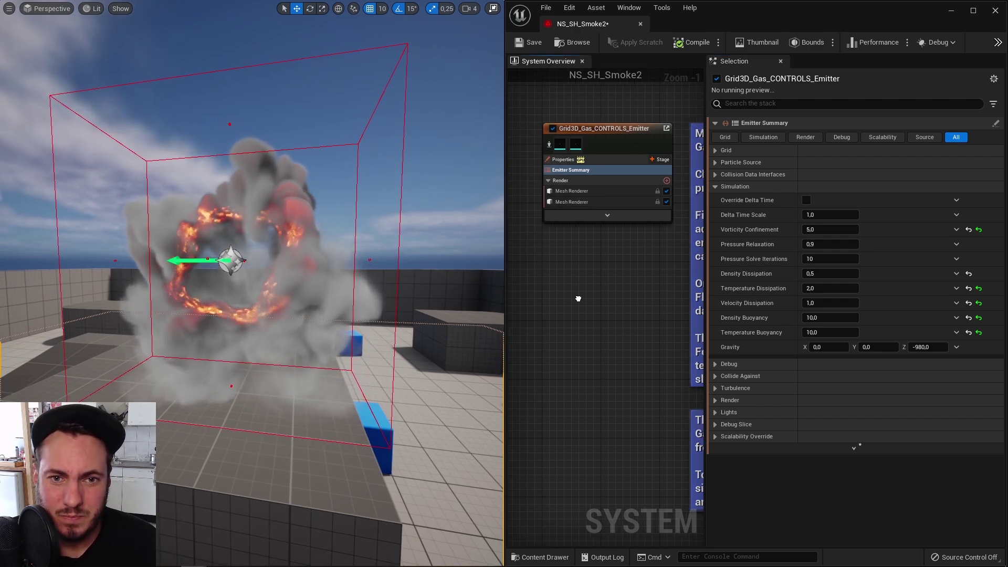
scroll(682, 281, "down", 7)
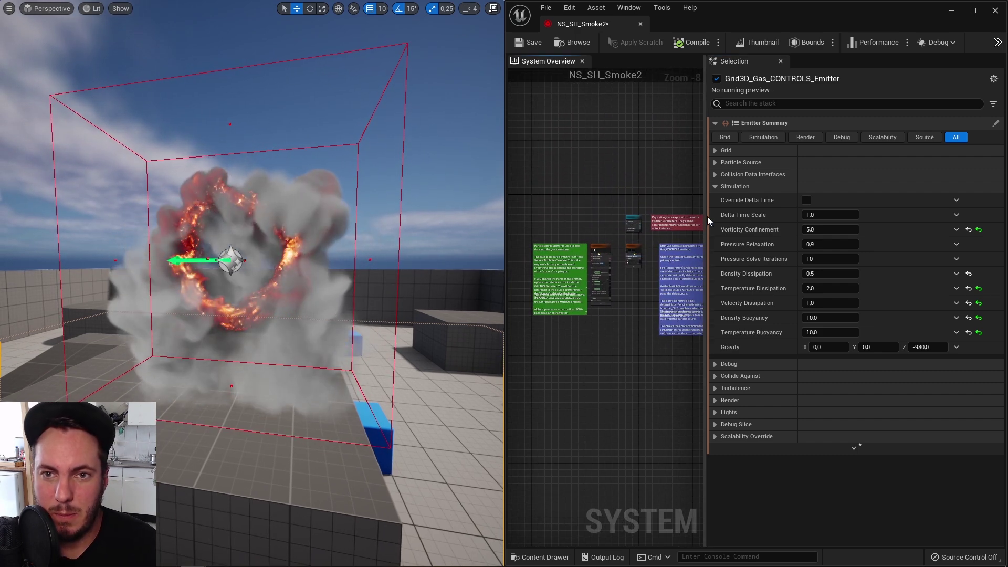
left_click_drag(706, 201, 757, 201)
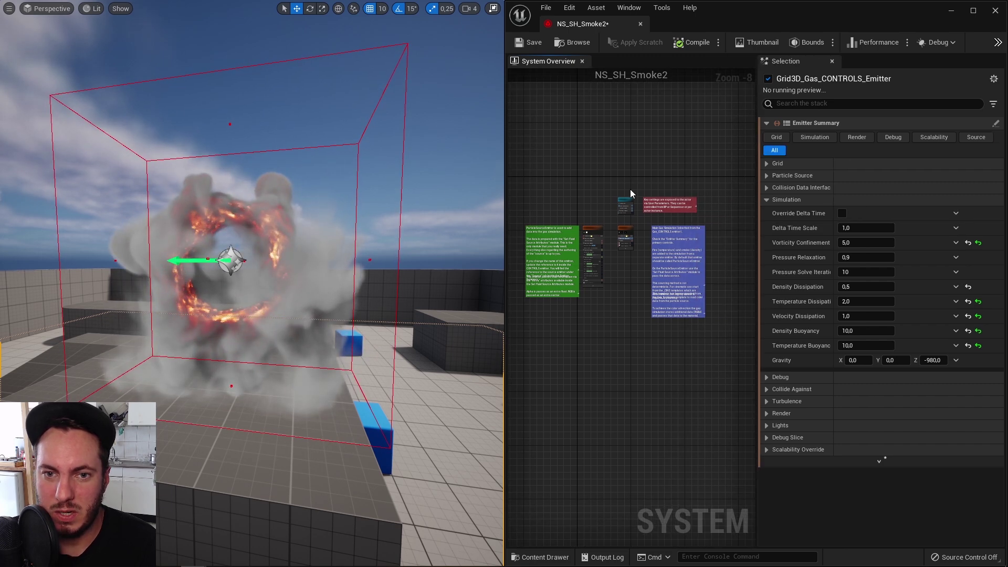
scroll(619, 194, "up", 6)
left_click(599, 178)
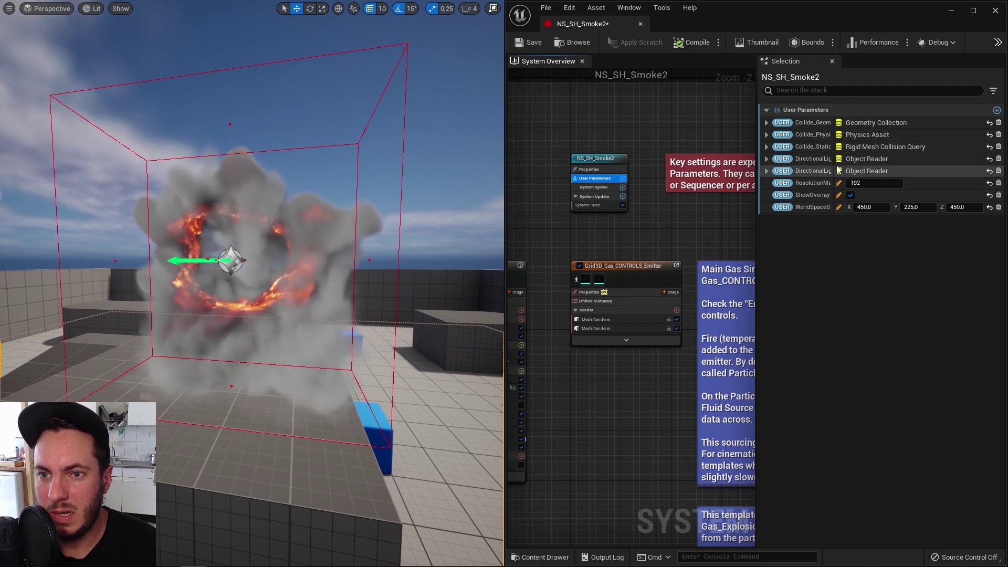
Take the level viewport out of fullscreen and close the NS_SH_Smoke2 system editor.
right_click_drag(344, 388, 345, 421)
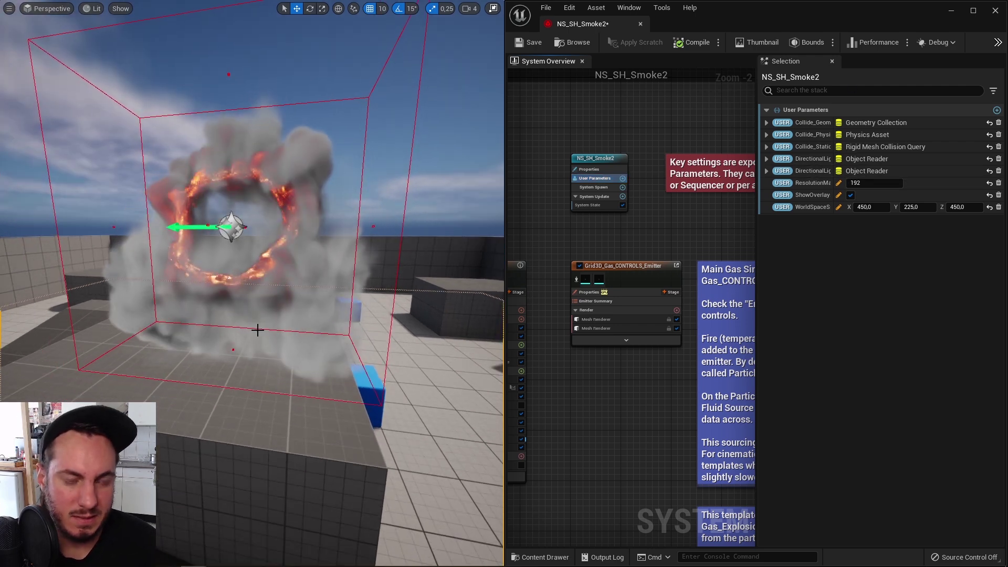
right_click_drag(269, 331, 270, 369)
key("F11")
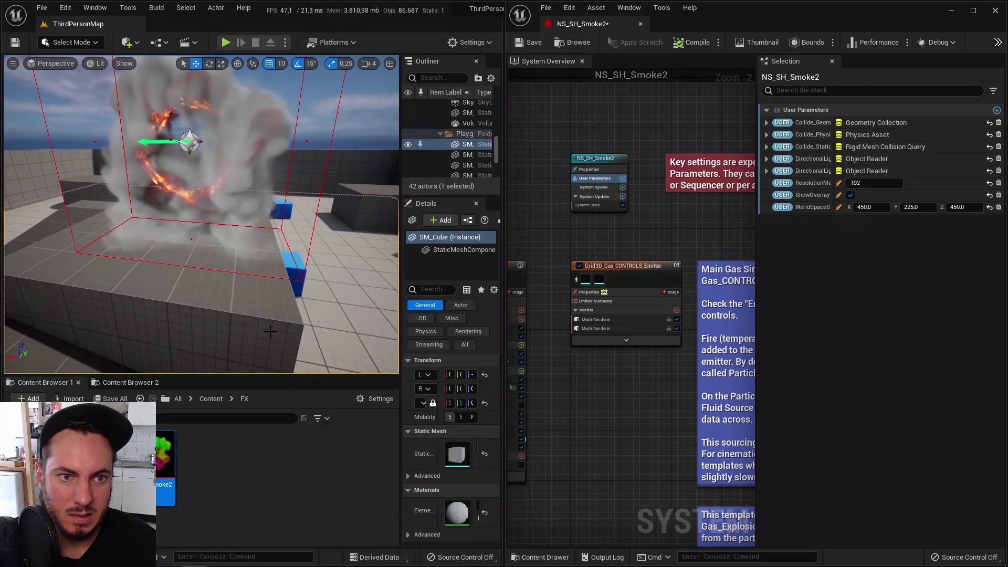
left_click(639, 24)
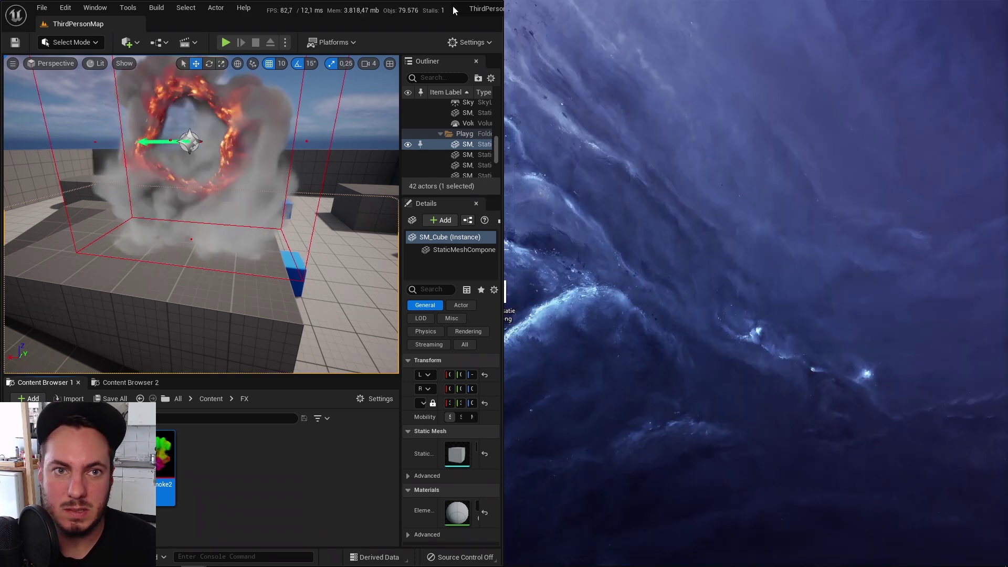
Maximize the level editor window and select the NS_SH_Smoke2 actor in the level.
key("super+Up")
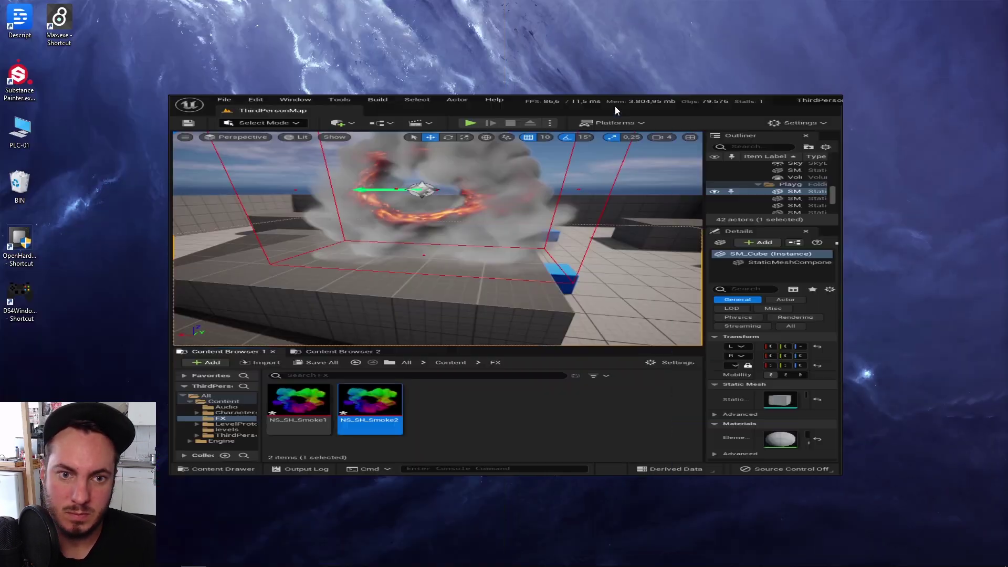
right_click_drag(407, 267, 401, 218)
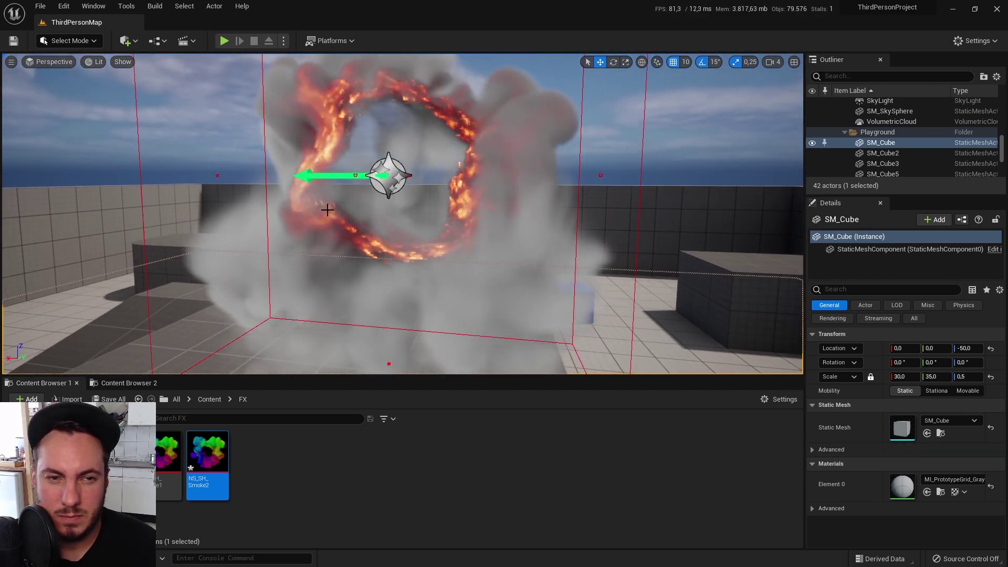
left_click(387, 176)
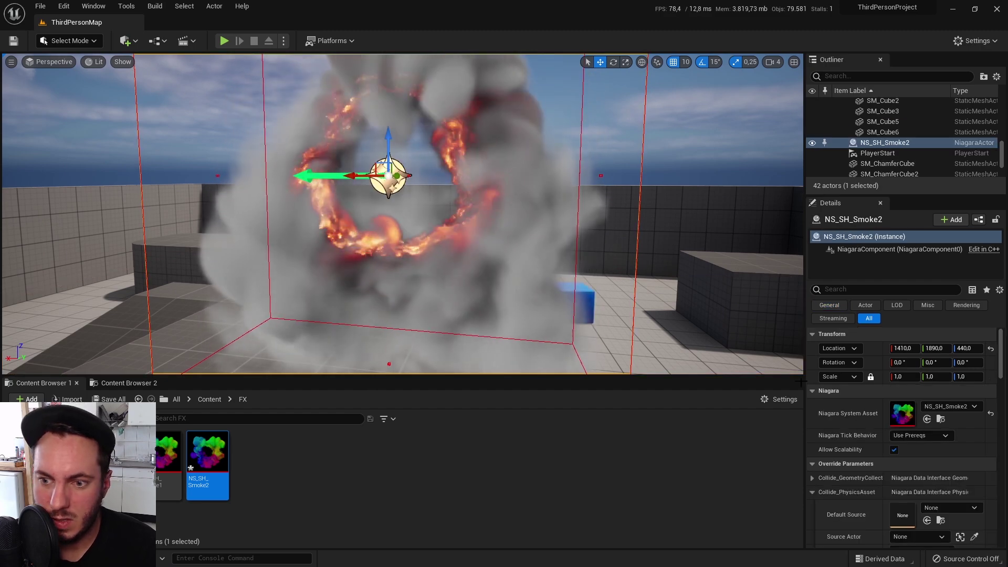
Review the smoke actor's override parameters and the assets available as Collide_PhysicsAsset default source.
scroll(882, 419, "down", 3)
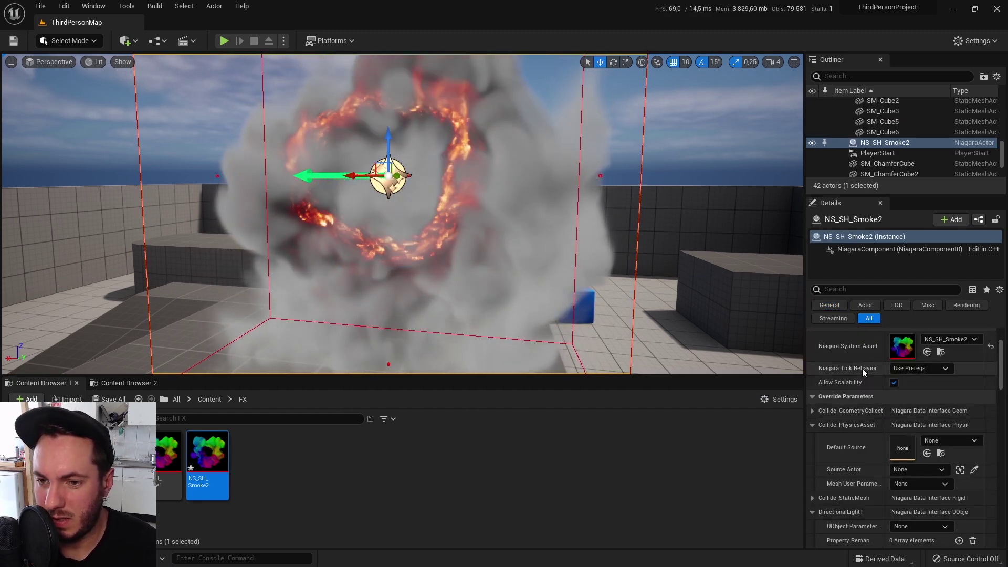
scroll(862, 367, "down", 4)
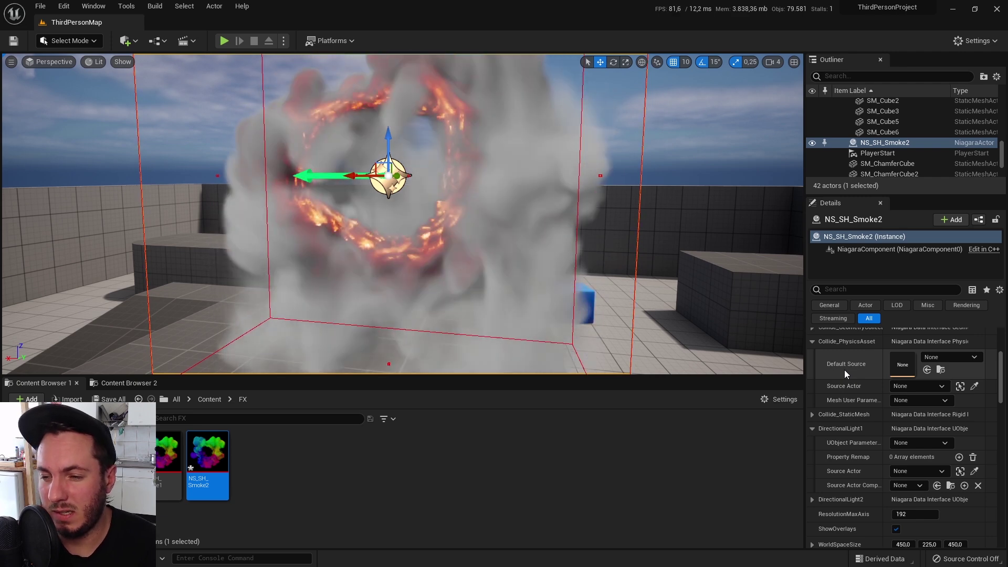
left_click(953, 357)
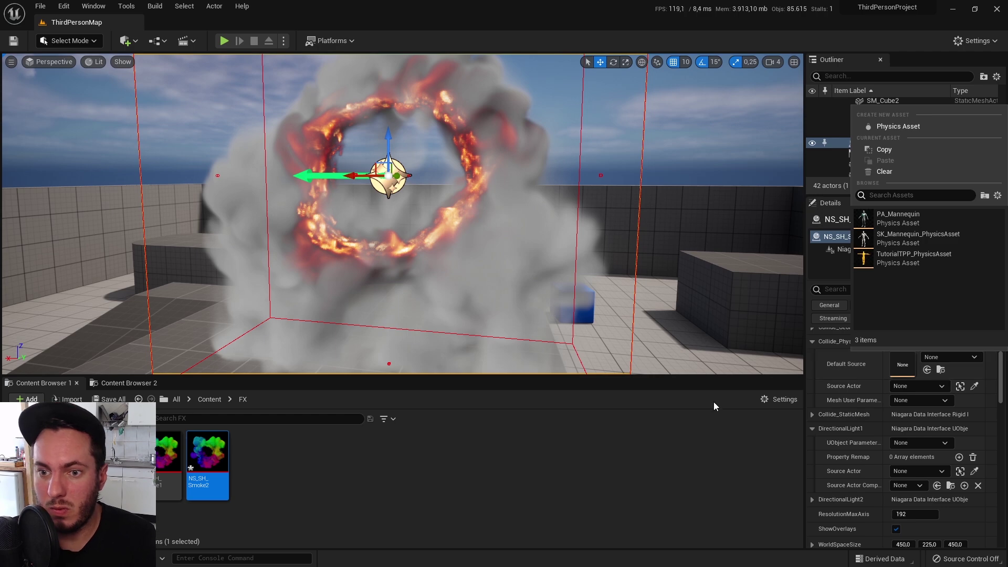
left_click(712, 417)
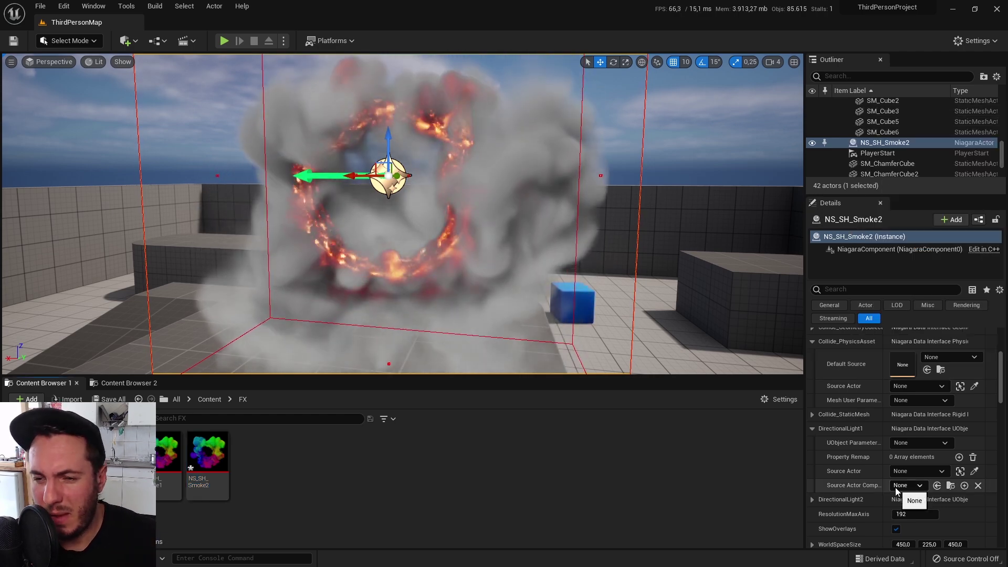
Try a WorldSpaceSize X value of 1000 in the smoke actor's override parameters.
scroll(872, 411, "down", 1)
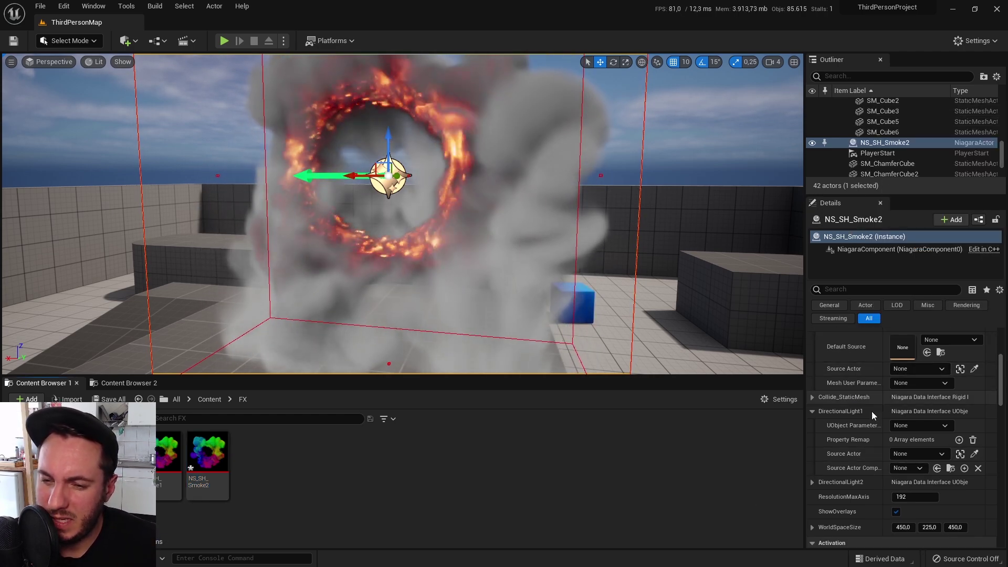
scroll(862, 451, "down", 4)
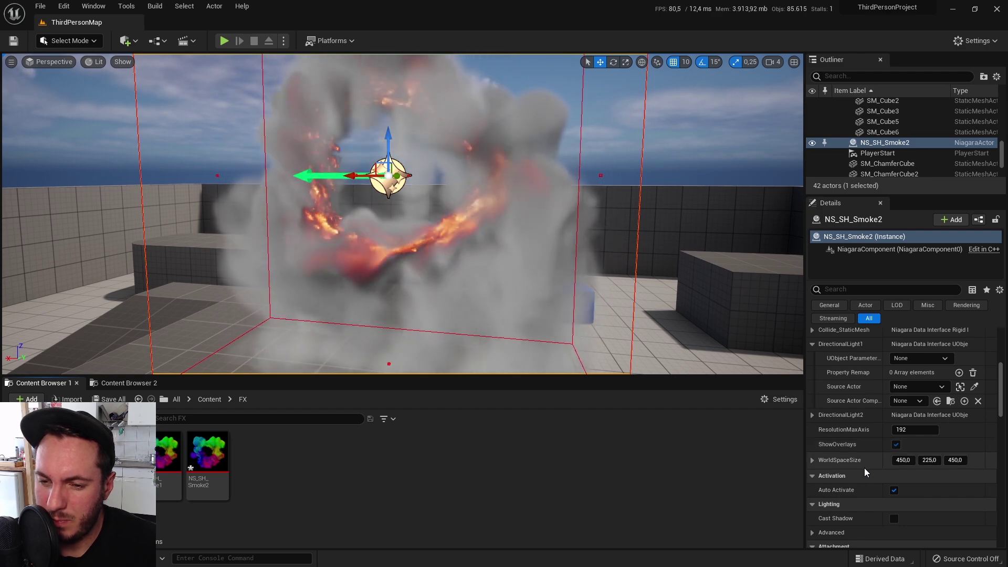
left_click(902, 460)
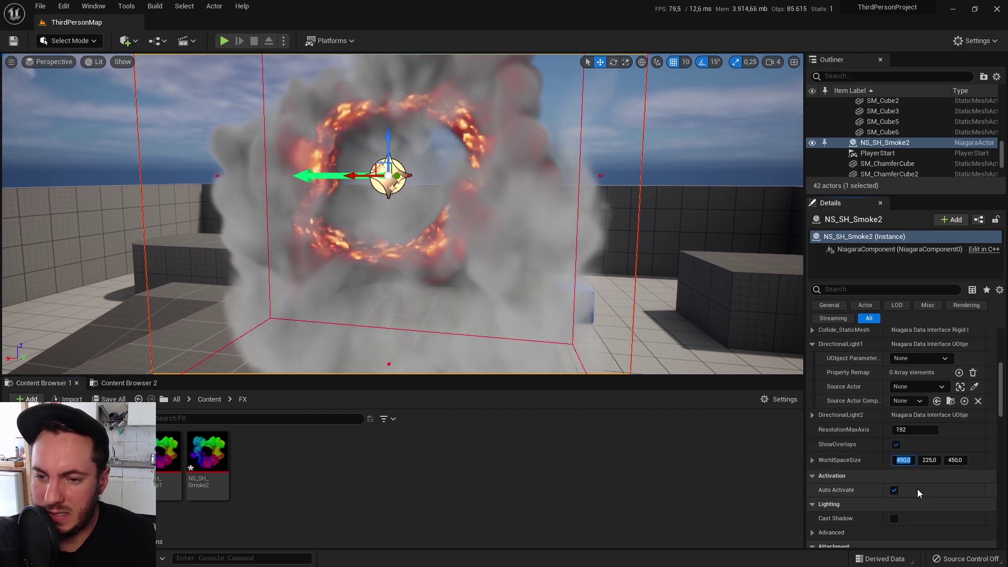
type("100")
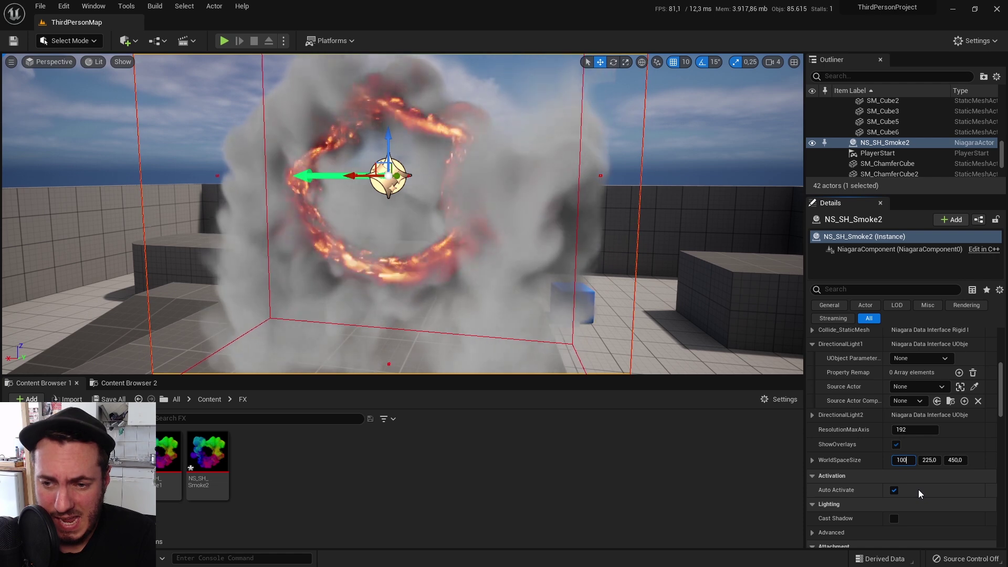
type("0")
key("Return")
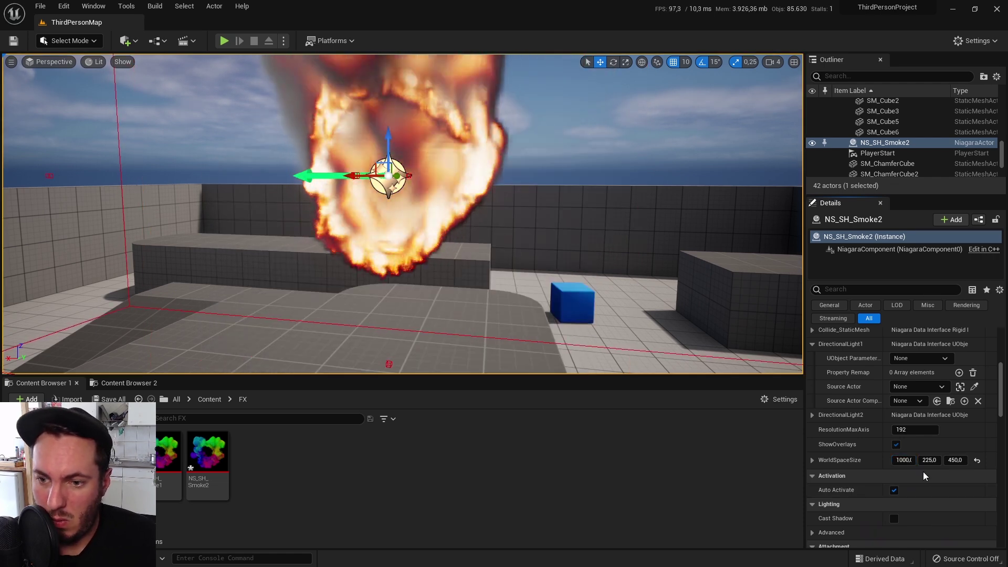
Set the smoke actor's WorldSpaceSize to 500 on all three axes and check the ring within its simulation bounds.
key("Tab")
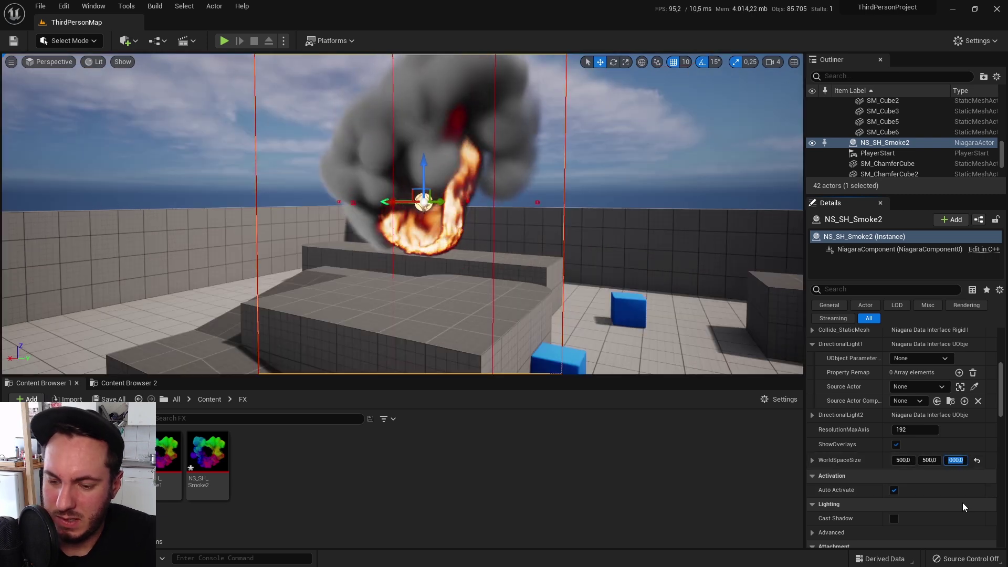
type("500")
key("Return")
right_click_drag(552, 280, 202, 283)
key("w")
key("d")
key("d")
right_click_drag(493, 273, 471, 248)
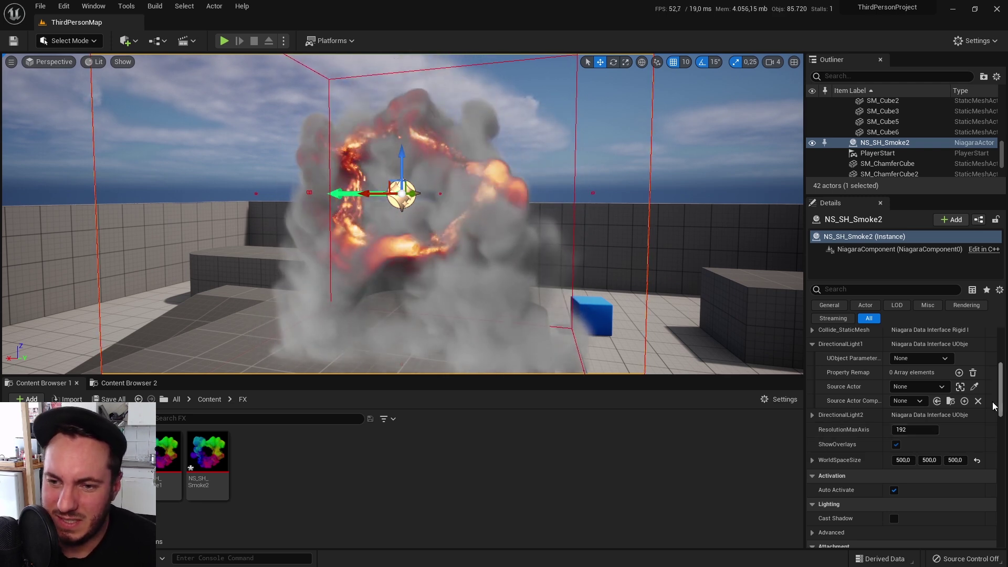
Collapse the Collide_PhysicsAsset and DirectionalLight1 override parameters and disable ShowOverlays for the smoke actor.
scroll(861, 457, "up", 3)
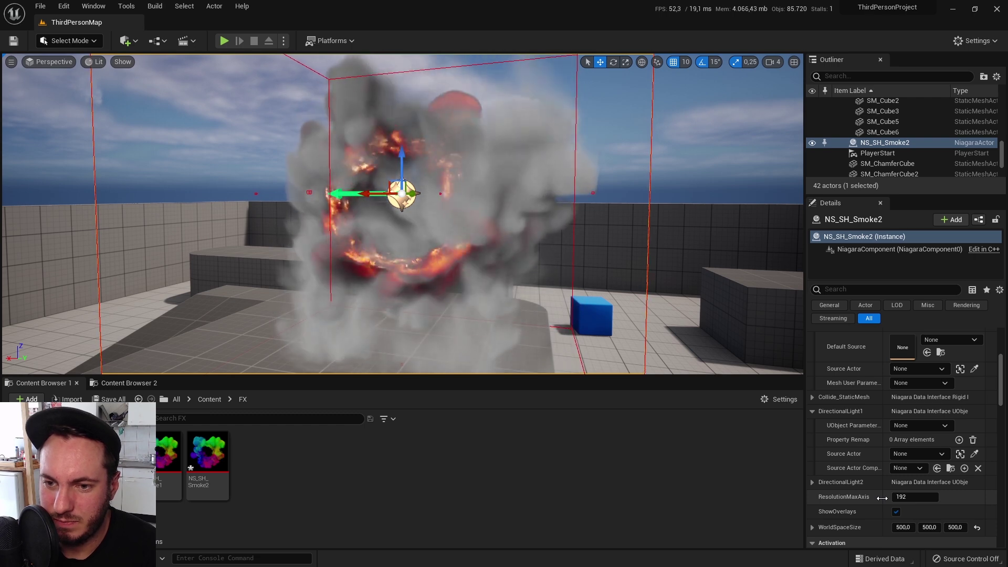
scroll(882, 498, "up", 5)
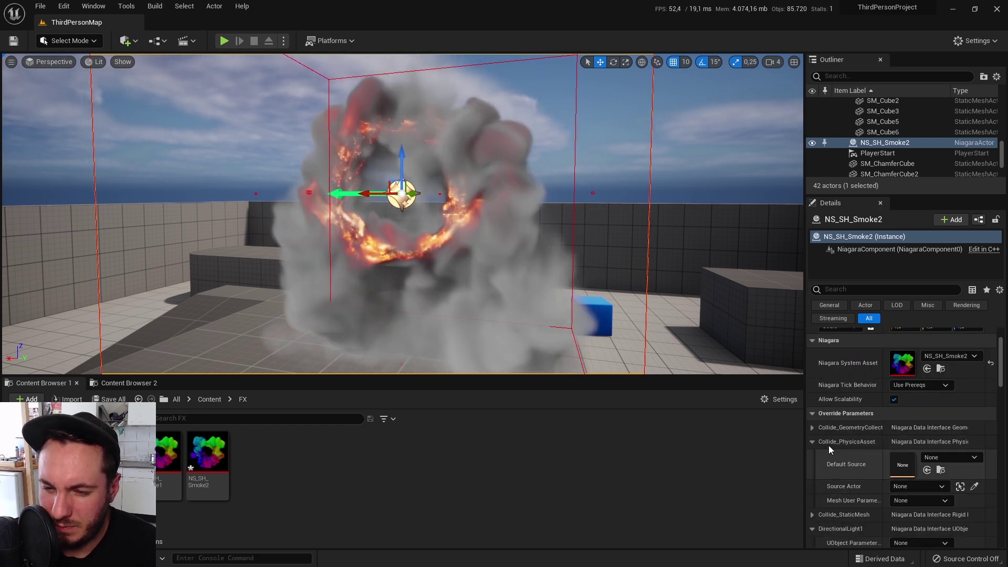
left_click(813, 441)
left_click(811, 470)
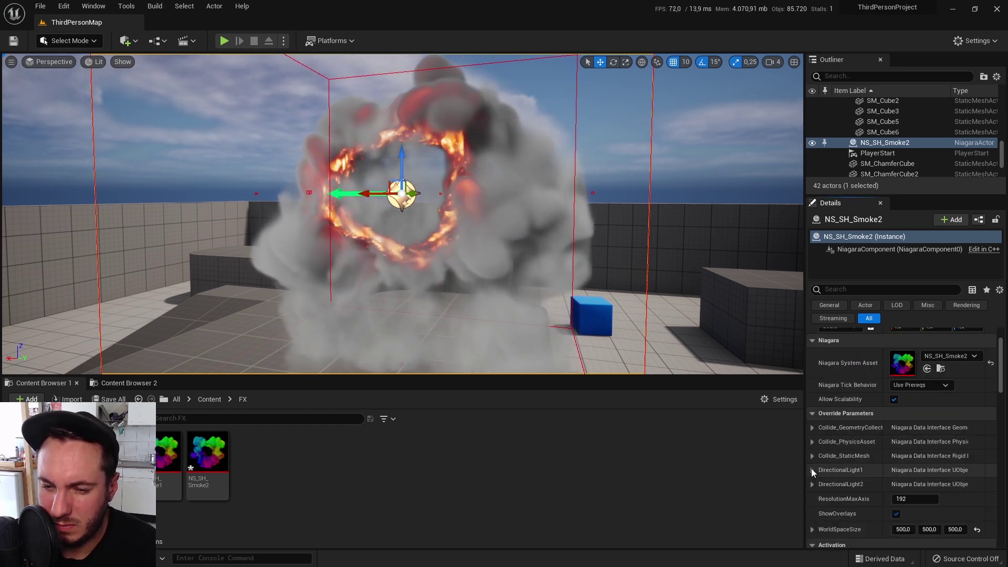
left_click(896, 514)
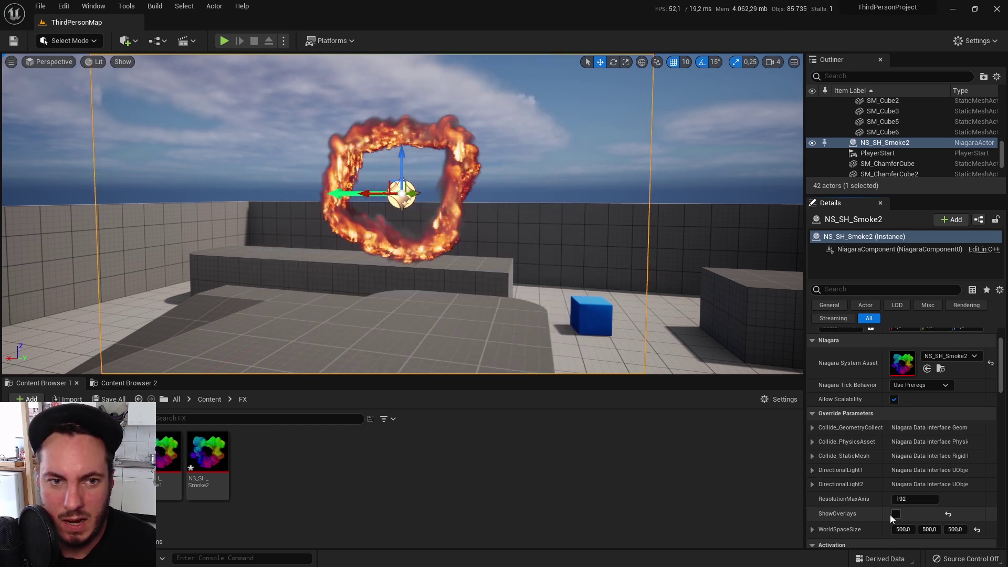
Inspect the burning smoke ring in a fullscreen viewport from close up, from farther back and from another side.
key("s")
right_click_drag(552, 317, 548, 315)
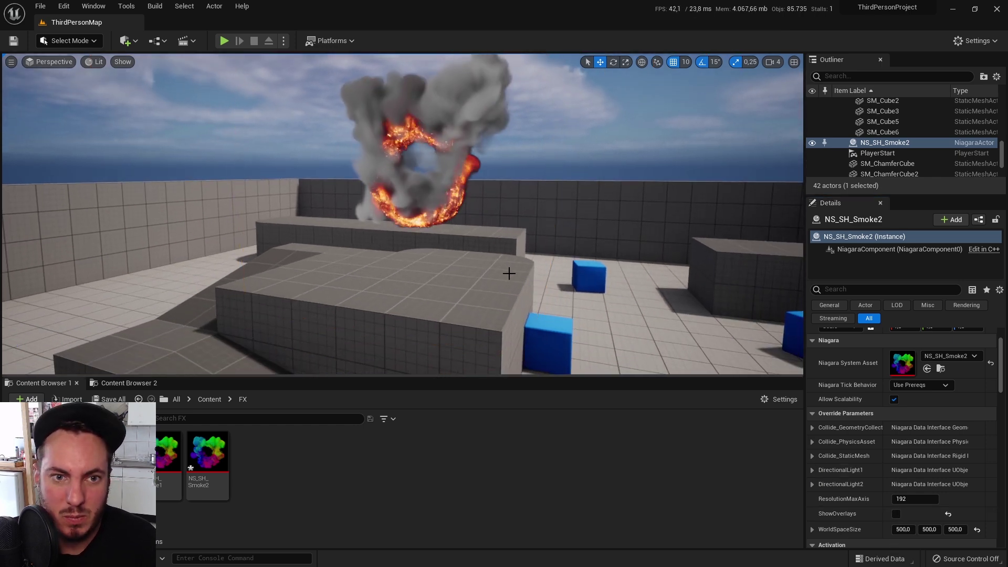
key("F11")
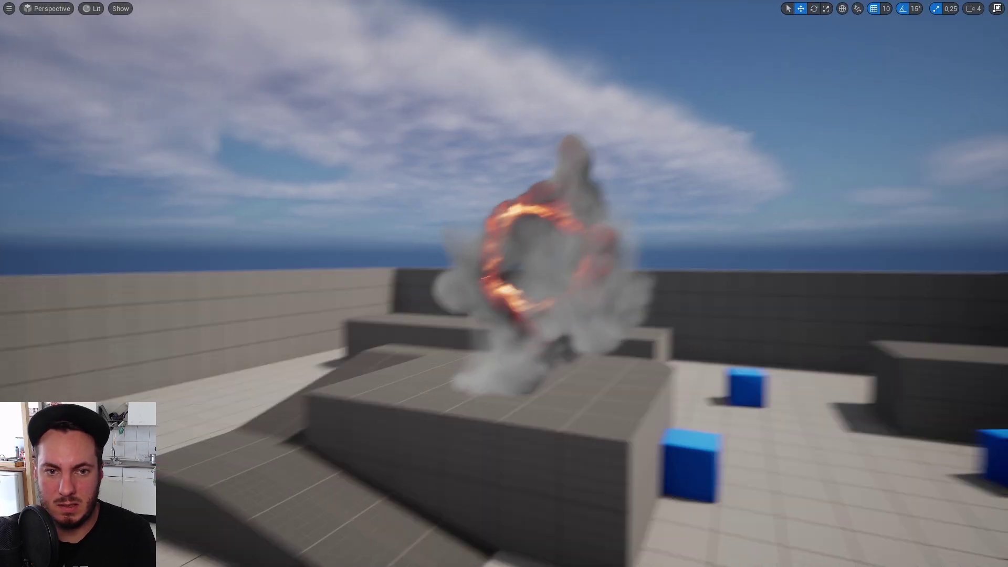
key("w")
mouse_move(548, 365)
right_mouse_down()
mouse_move(548, 346)
mouse_move(548, 366)
right_mouse_up()
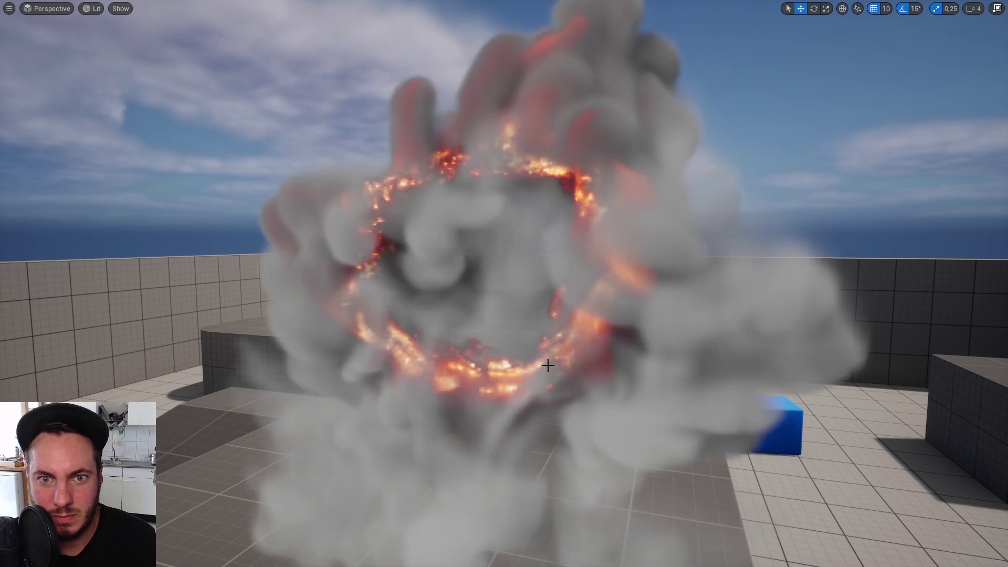
key("s")
right_click_drag(548, 366, 698, 397)
key("a")
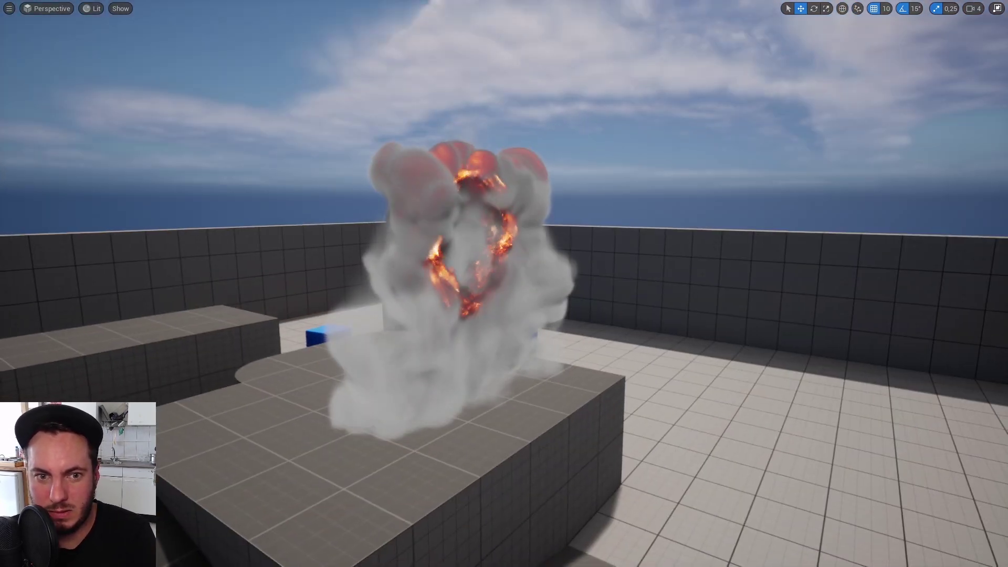
left_click_drag(528, 425, 496, 390)
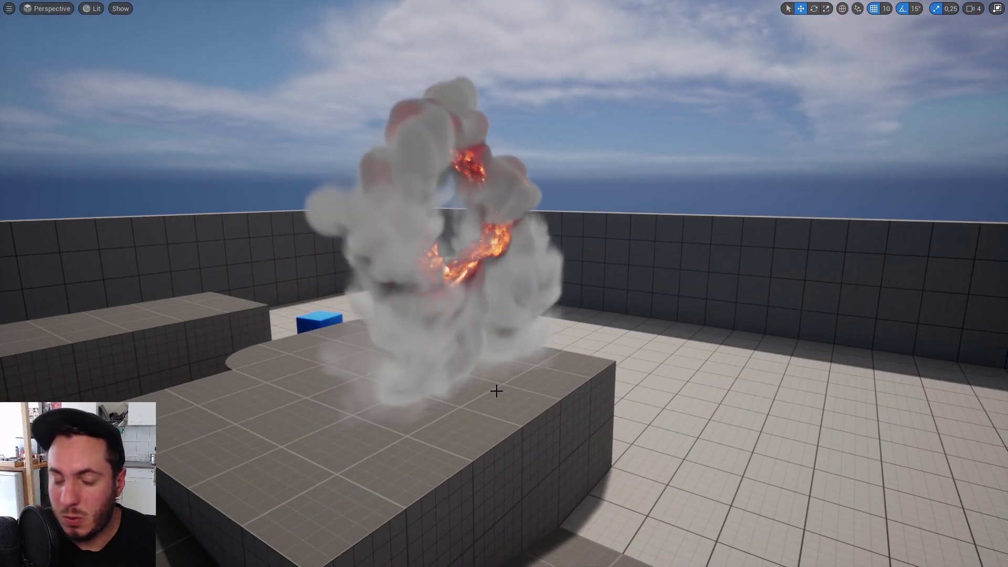